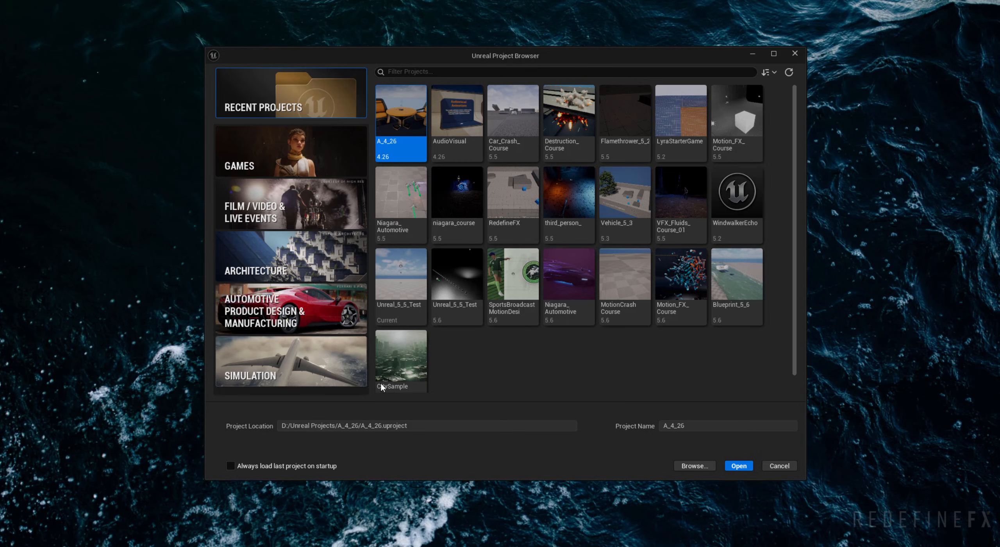
{"action": "left_click", "coordinate": [243, 151]}
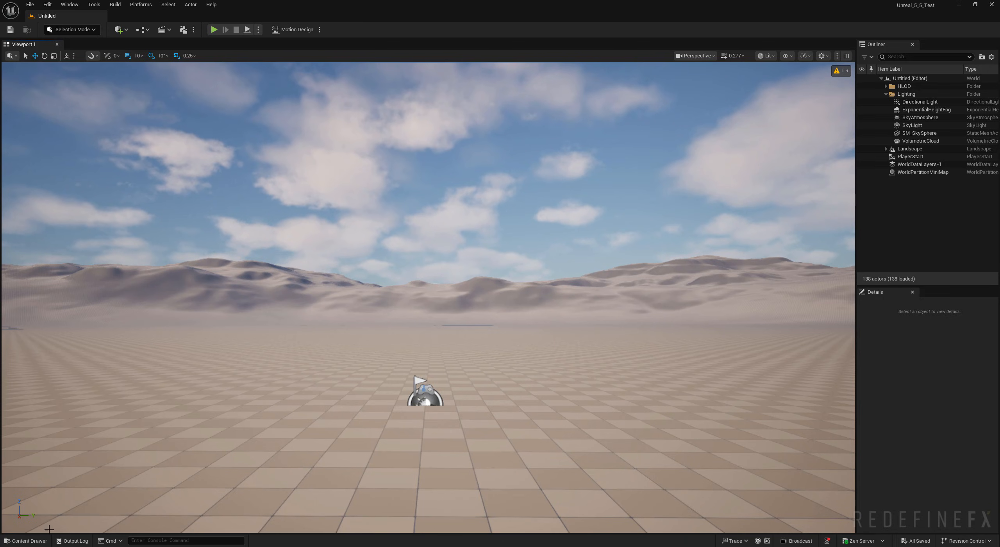
Dock the content browser in the editor layout and show the project's main Content folder.
{"action": "left_click", "coordinate": [23, 541]}
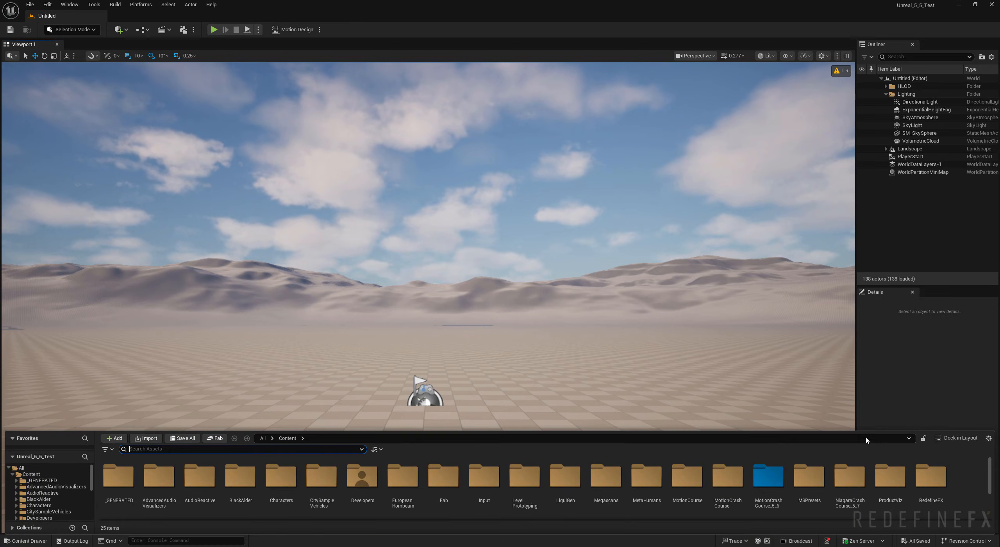
{"action": "left_click", "coordinate": [957, 438]}
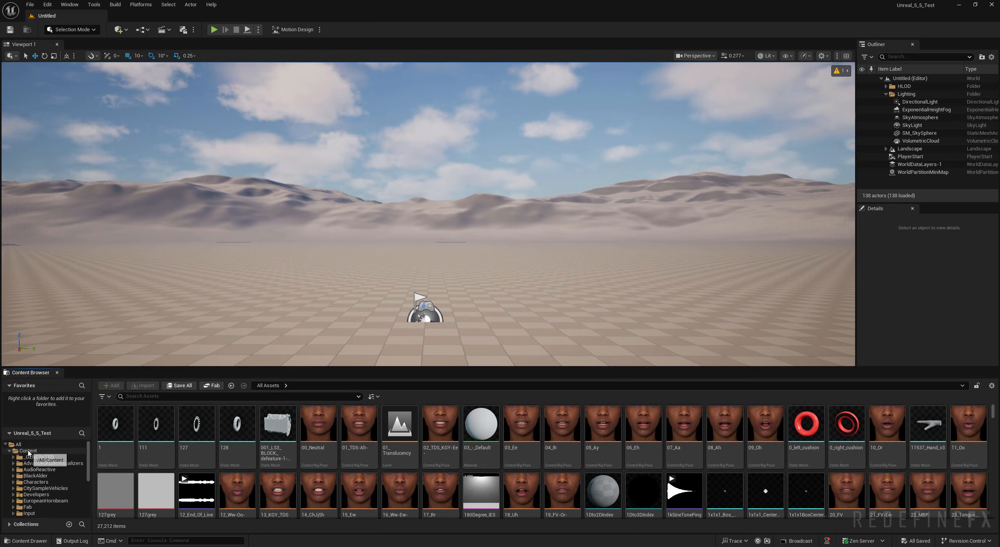
{"action": "left_click", "coordinate": [28, 451]}
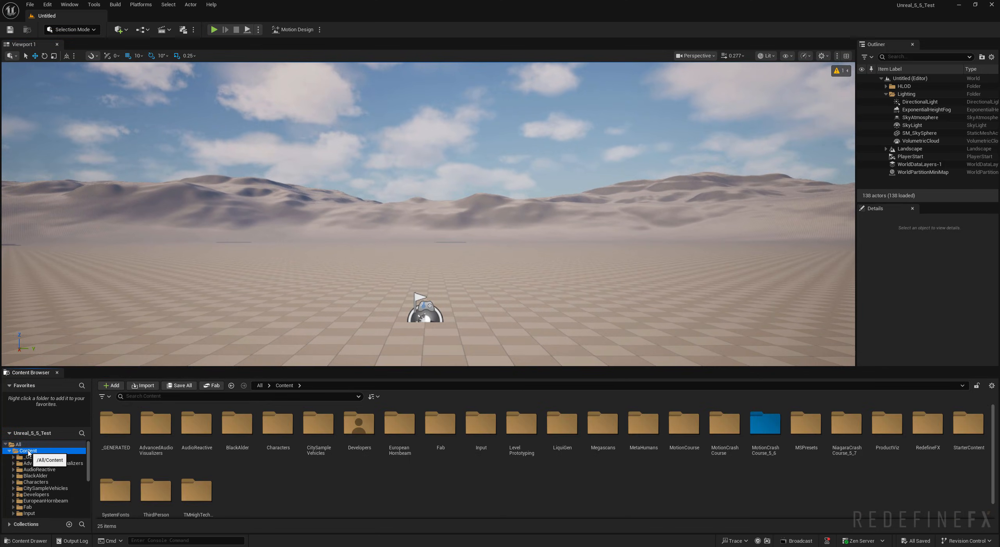
Create a new folder named MotionCourse5_7 inside the Content folder.
{"action": "right_click", "coordinate": [361, 483]}
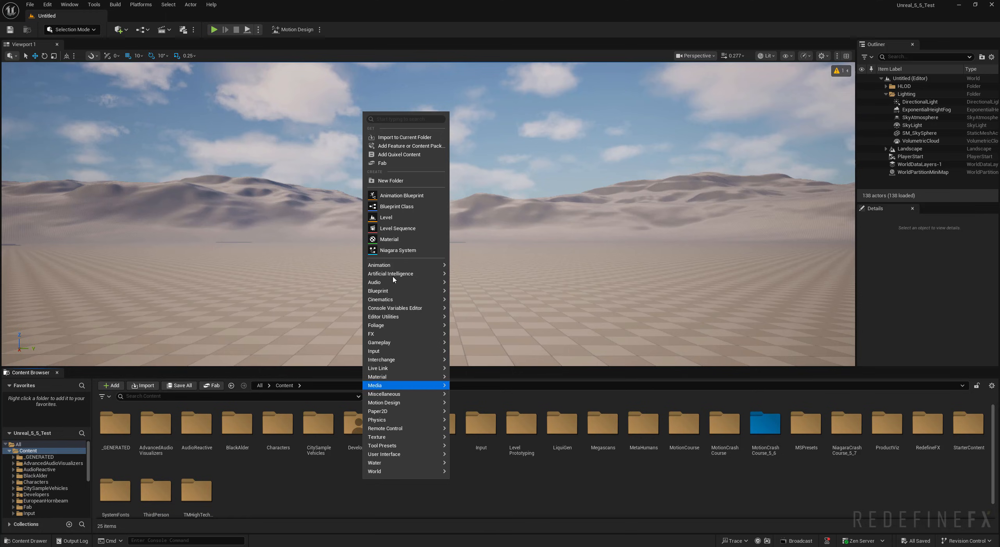
{"action": "left_click", "coordinate": [386, 180]}
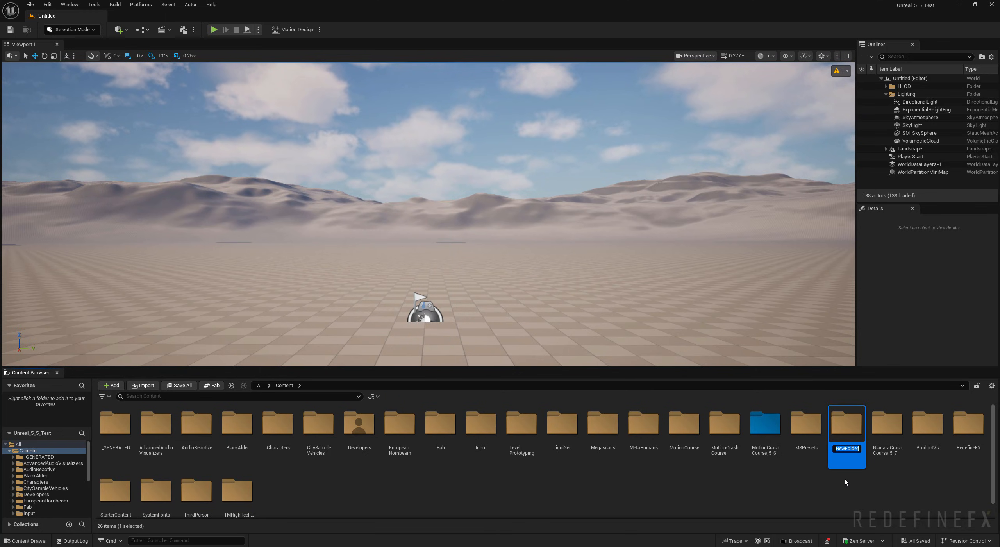
{"action": "type", "text": "MotionCourse5_7"}
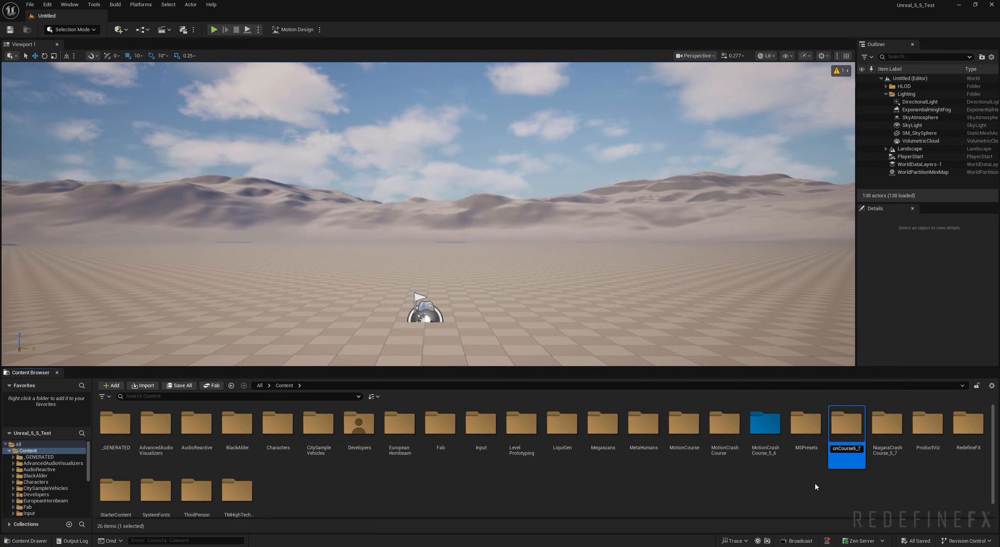
{"action": "key", "text": "Return"}
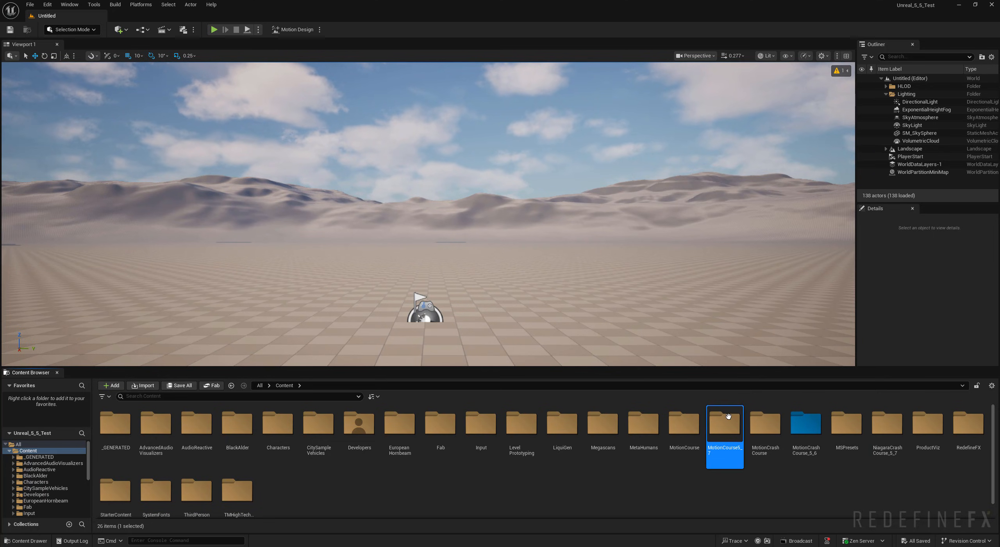
Set the MotionCourse5_7 folder's color to orange (FF8000FF) and add the folder to the favorites.
{"action": "right_click", "coordinate": [728, 415]}
{"action": "mouse_move", "coordinate": [775, 310]}
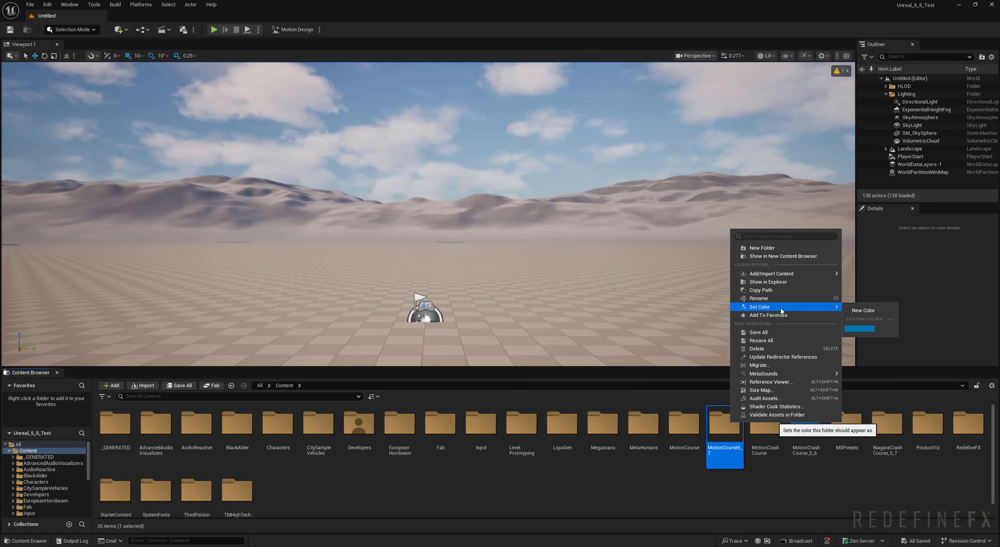
{"action": "left_click", "coordinate": [863, 311]}
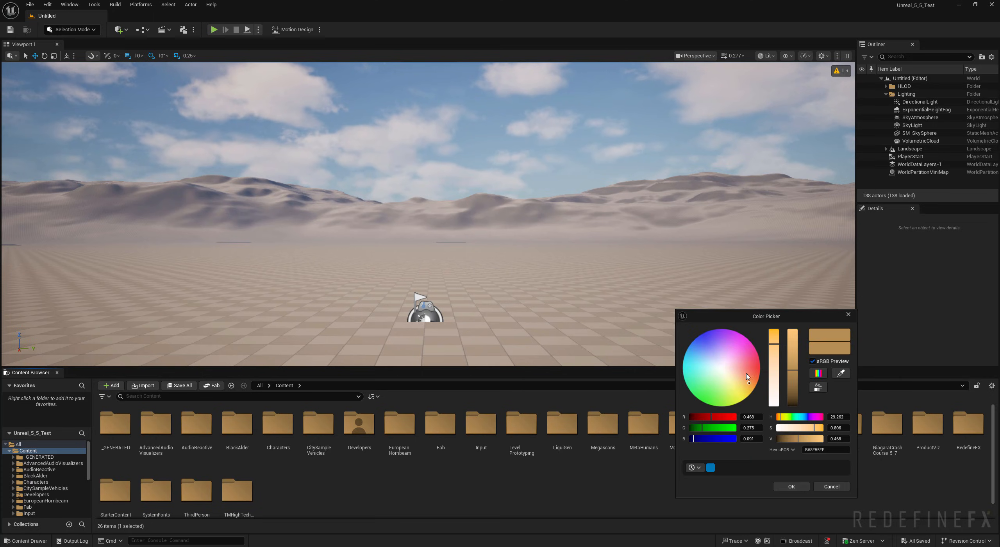
{"action": "left_click_drag", "start_coordinate": [746, 374], "coordinate": [757, 375]}
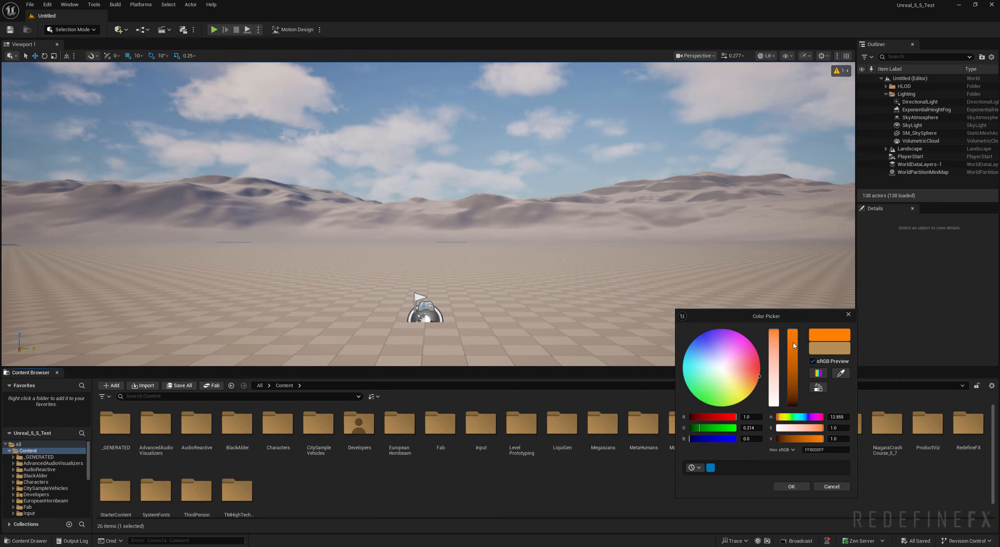
{"action": "left_click", "coordinate": [791, 486]}
{"action": "right_click", "coordinate": [734, 442]}
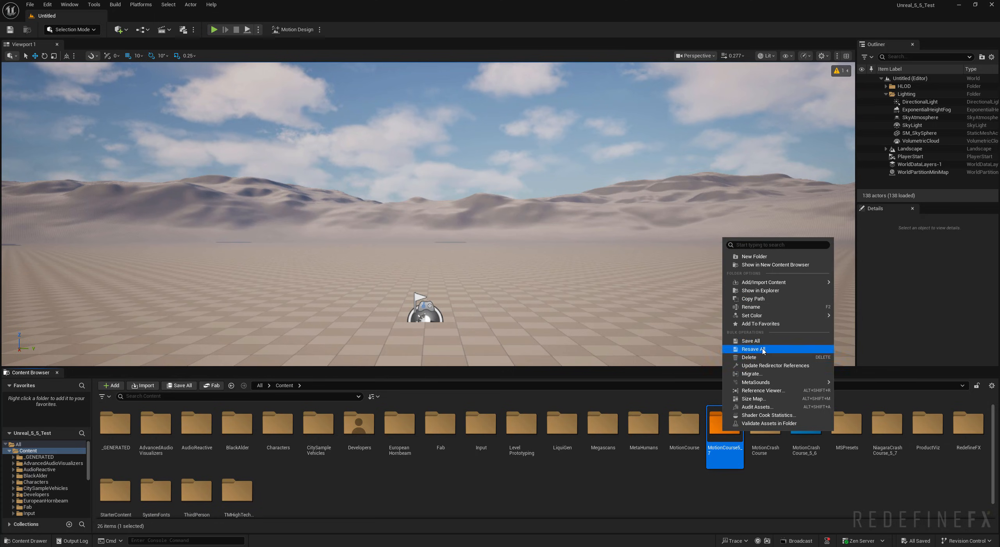
{"action": "left_click", "coordinate": [760, 324]}
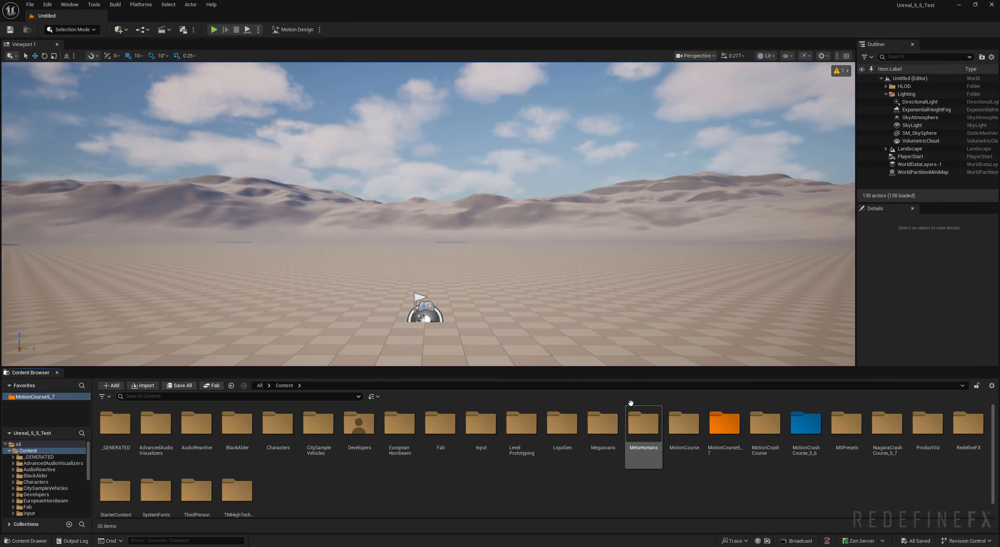
Create the subfolders Levels, Materials and Meshes inside the MotionCourse5_7 folder.
{"action": "double_click", "coordinate": [724, 431]}
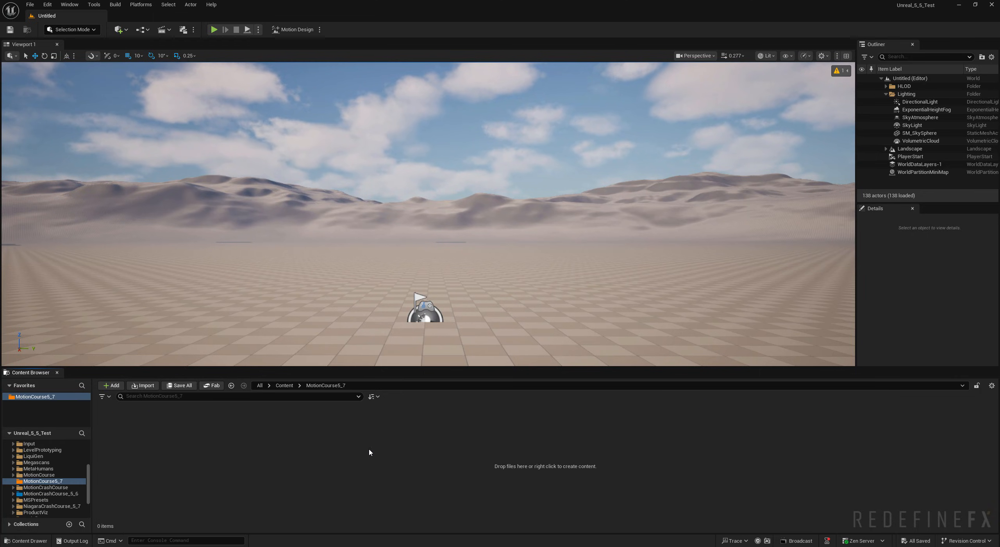
{"action": "right_click", "coordinate": [346, 467]}
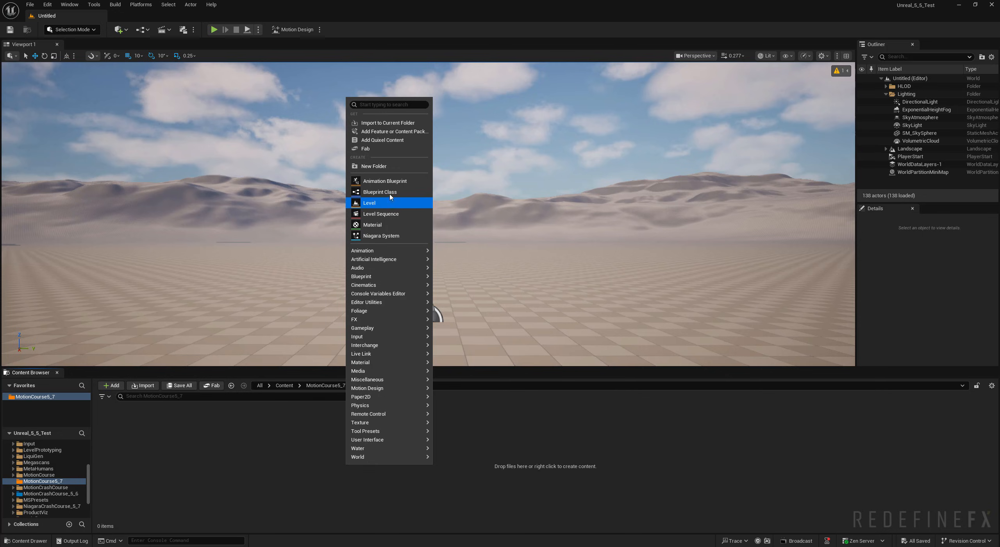
{"action": "left_click", "coordinate": [374, 166]}
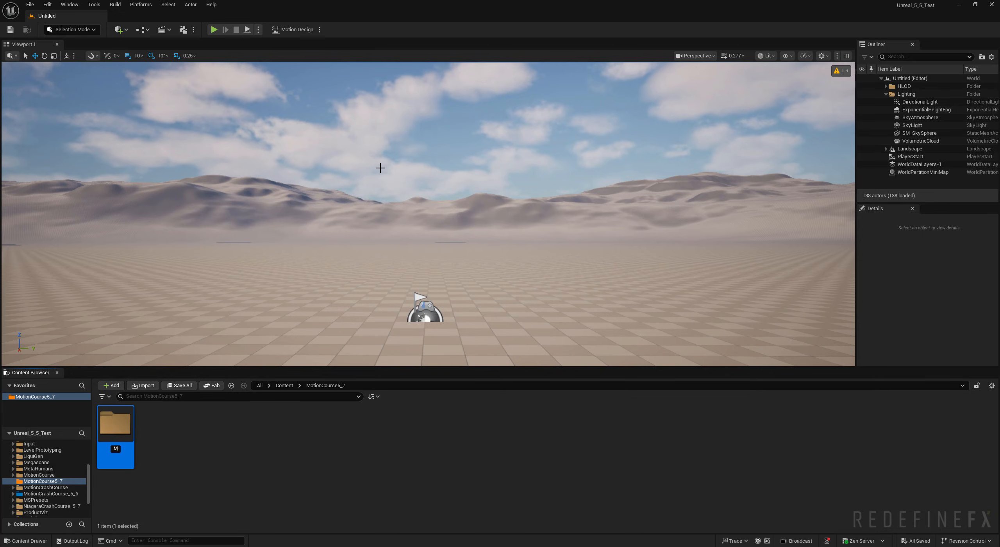
{"action": "left_click", "coordinate": [301, 167]}
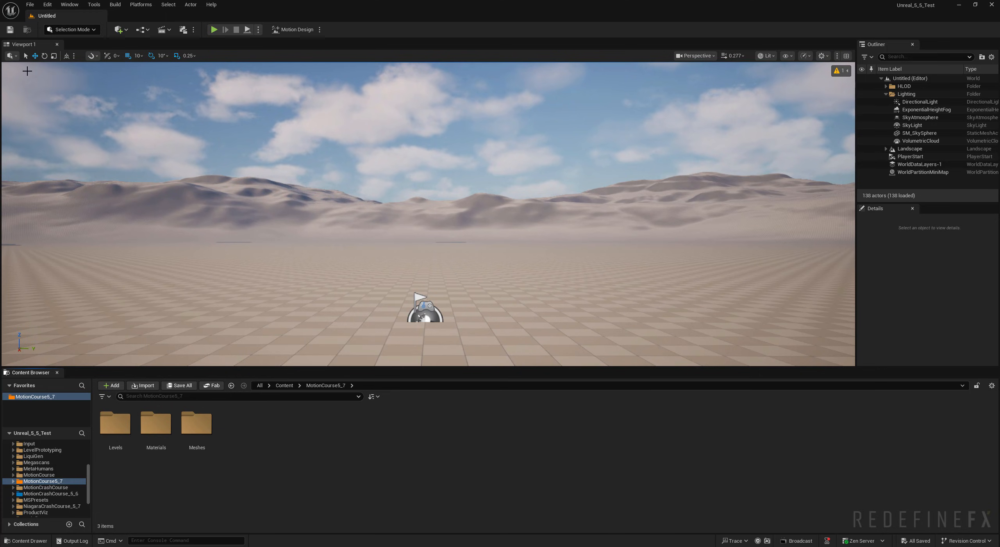
Create a new level from the Motion Design template.
{"action": "left_click", "coordinate": [31, 6]}
{"action": "left_click", "coordinate": [55, 35]}
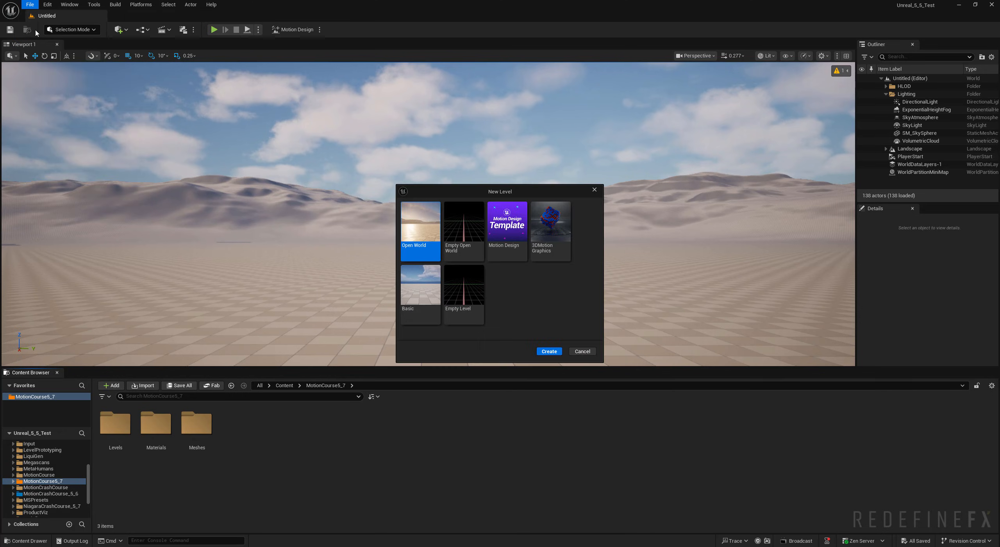
{"action": "left_click", "coordinate": [507, 250]}
{"action": "left_click", "coordinate": [551, 251]}
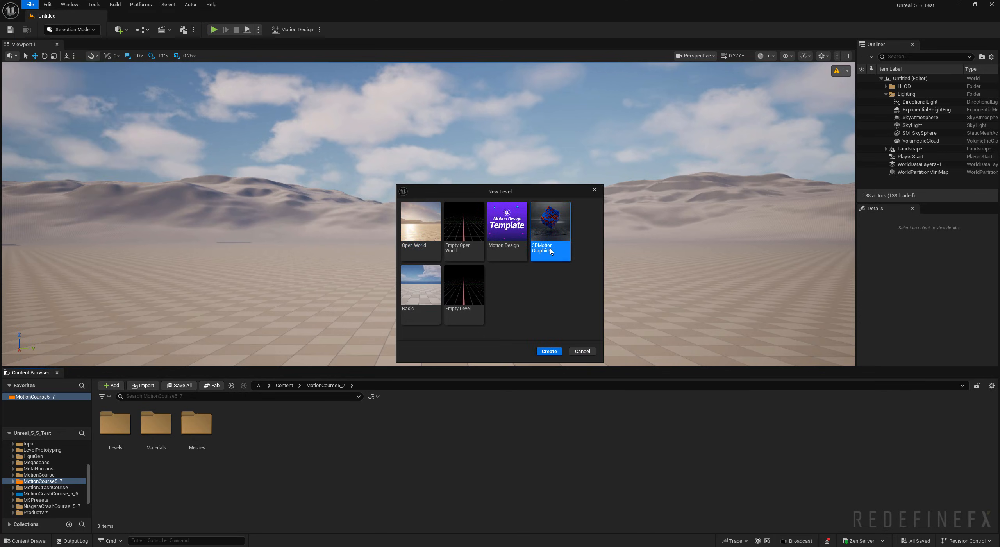
{"action": "left_click", "coordinate": [503, 244]}
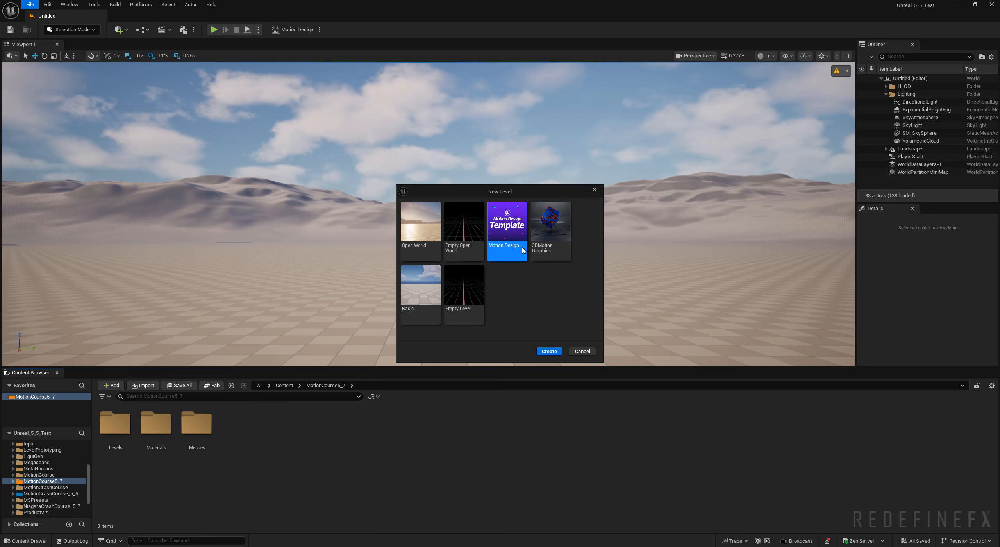
{"action": "left_click", "coordinate": [549, 351]}
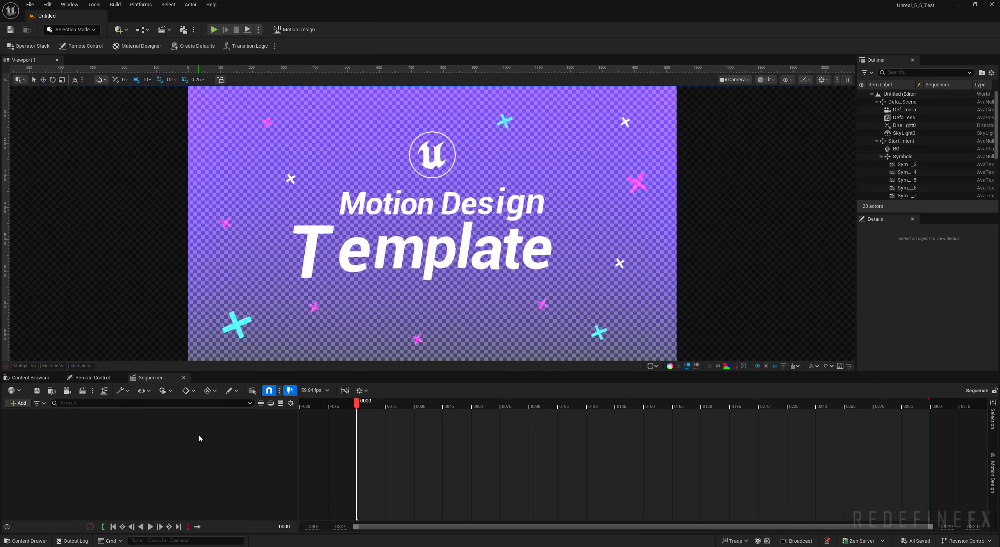
Examine the template canvas in the Motion Design Viewport, close up and as a whole, with the BG shape selected.
{"action": "scroll", "coordinate": [396, 209], "scroll_direction": "up", "scroll_amount": 3}
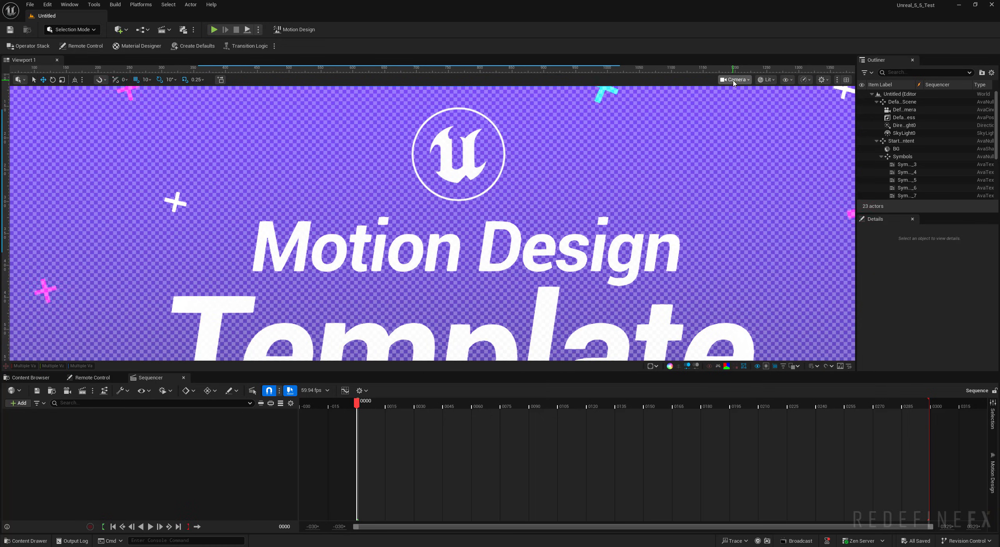
{"action": "left_click", "coordinate": [734, 80]}
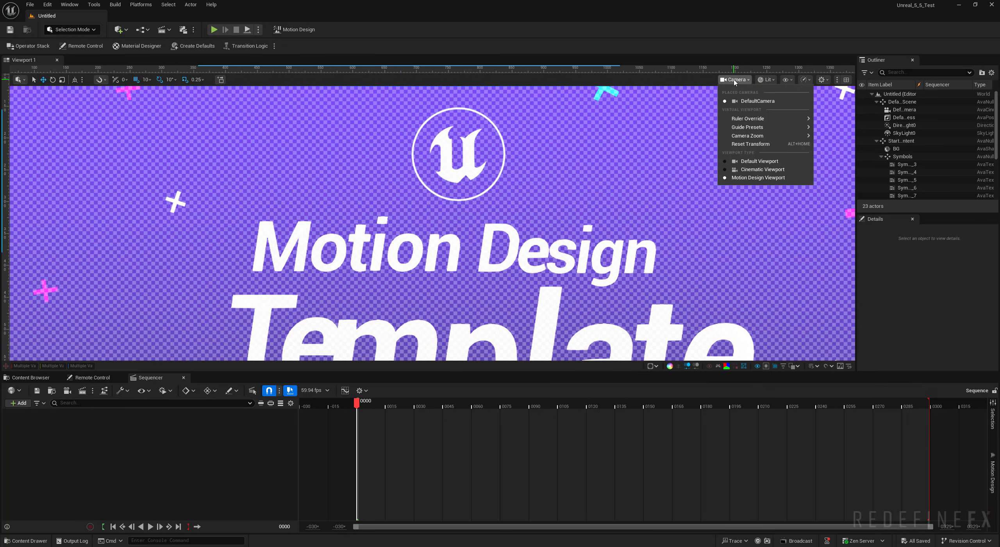
{"action": "left_click", "coordinate": [760, 179]}
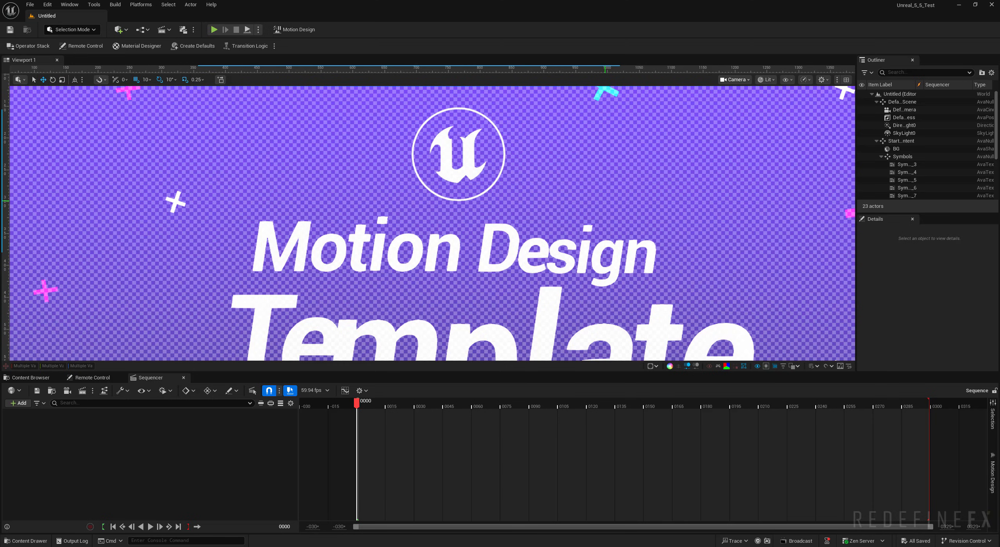
{"action": "left_click", "coordinate": [514, 196]}
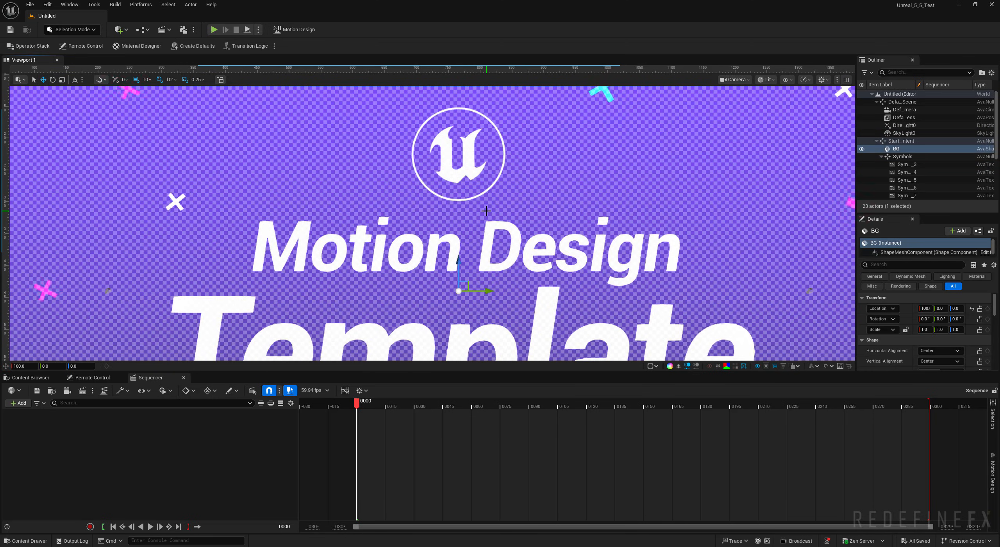
{"action": "scroll", "coordinate": [486, 211], "scroll_direction": "down", "scroll_amount": 2}
{"action": "scroll", "coordinate": [487, 211], "scroll_direction": "up", "scroll_amount": 4}
{"action": "scroll", "coordinate": [486, 211], "scroll_direction": "down", "scroll_amount": 6}
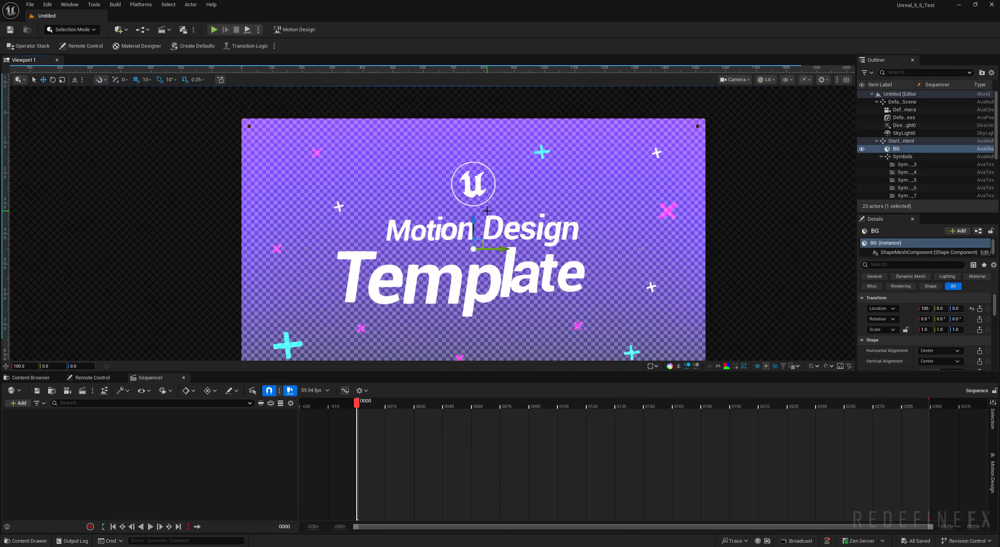
{"action": "middle_click_drag", "start_coordinate": [551, 251], "coordinate": [520, 229]}
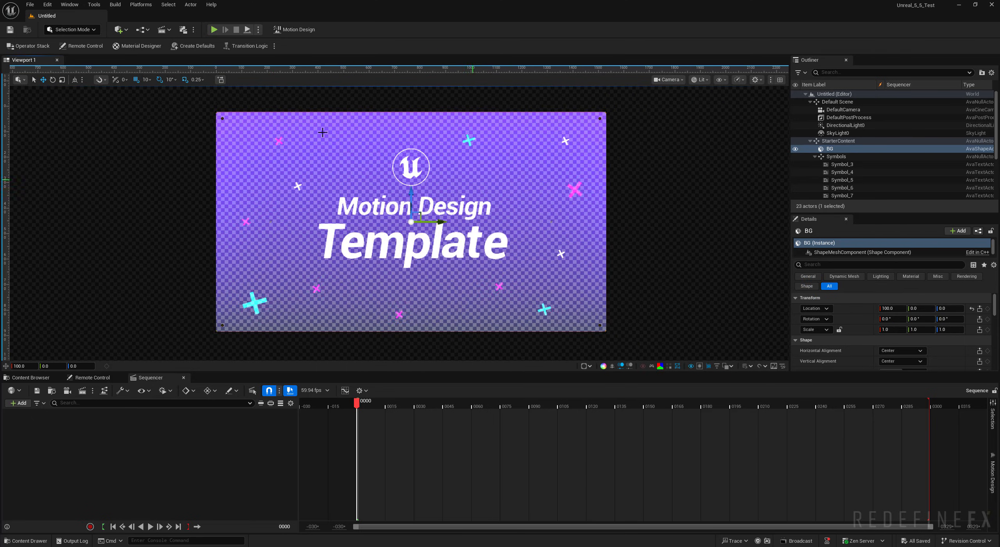
Switch the viewport type to Default Viewport and inspect the template scene in 3D from an angle.
{"action": "left_click", "coordinate": [666, 80]}
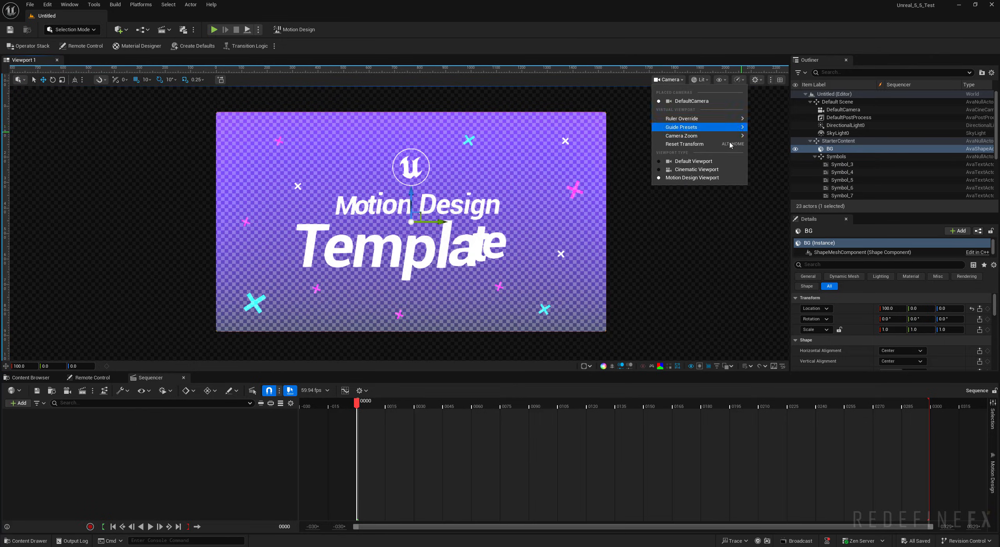
{"action": "left_click", "coordinate": [686, 161]}
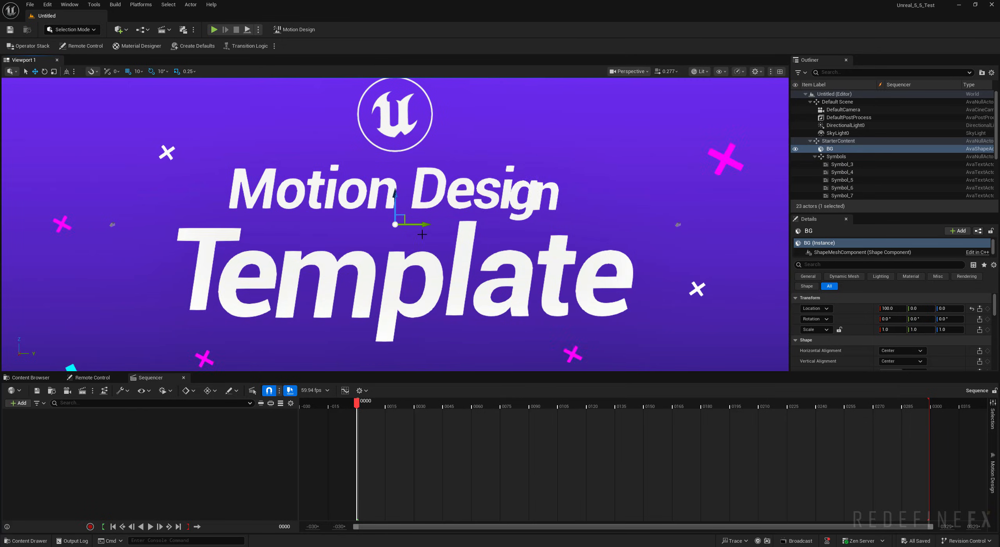
{"action": "key", "text": "s"}
{"action": "right_click_drag", "start_coordinate": [422, 234], "coordinate": [383, 268]}
{"action": "key", "text": "d"}
{"action": "key", "text": "e"}
{"action": "key", "text": "w"}
{"action": "key", "text": "d"}
{"action": "key", "text": "a"}
{"action": "key", "text": "w"}
{"action": "key", "text": "s"}
{"action": "key", "text": "w"}
{"action": "key", "text": "s"}
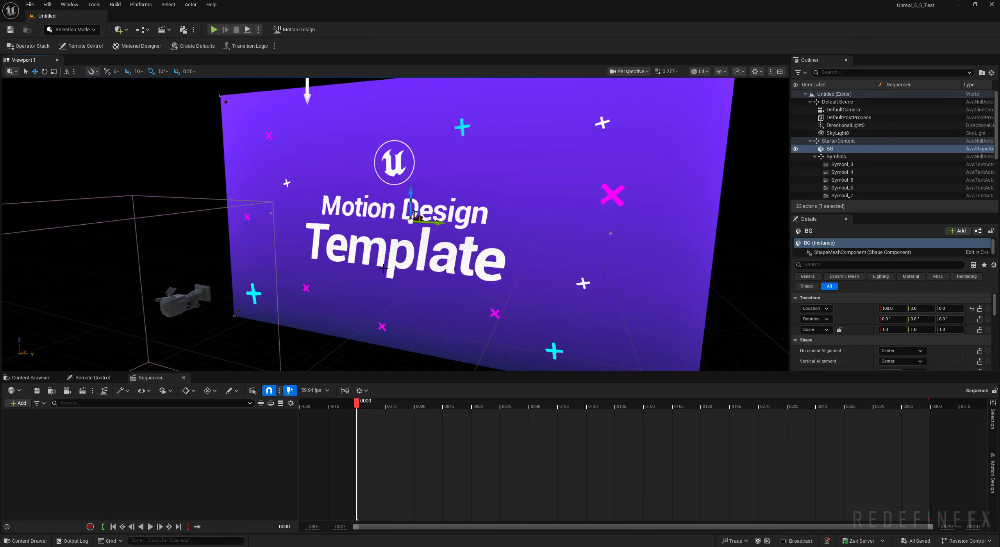
Select the large "Template" title text and inspect the 3D text and symbols up close.
{"action": "left_click", "coordinate": [408, 247]}
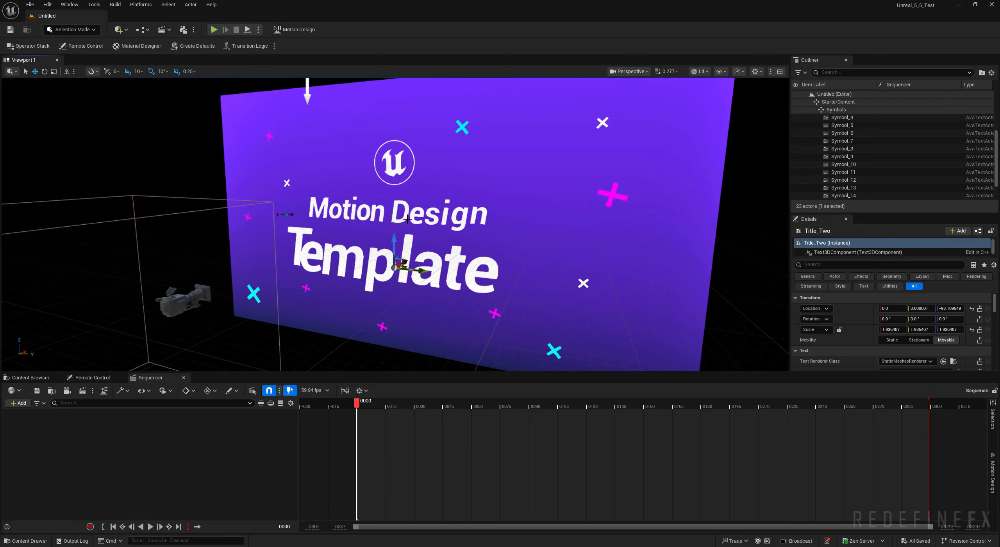
{"action": "key", "text": "d"}
{"action": "right_click_drag", "start_coordinate": [408, 247], "coordinate": [423, 194]}
{"action": "key", "text": "w"}
{"action": "key", "text": "s"}
{"action": "key", "text": "d"}
{"action": "key", "text": "w"}
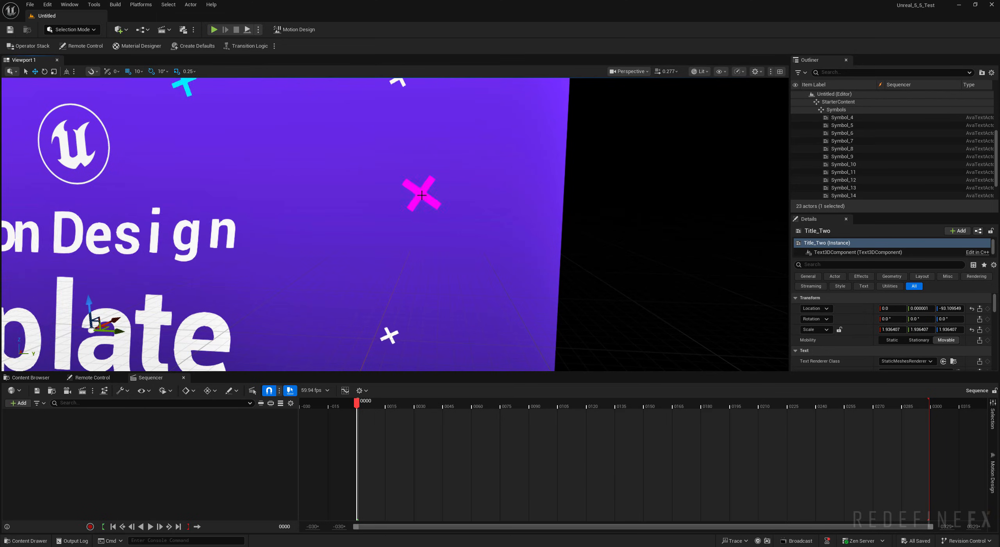
Select the large magenta cross symbol and show its Animators in the Operator Stack.
{"action": "left_click", "coordinate": [423, 194]}
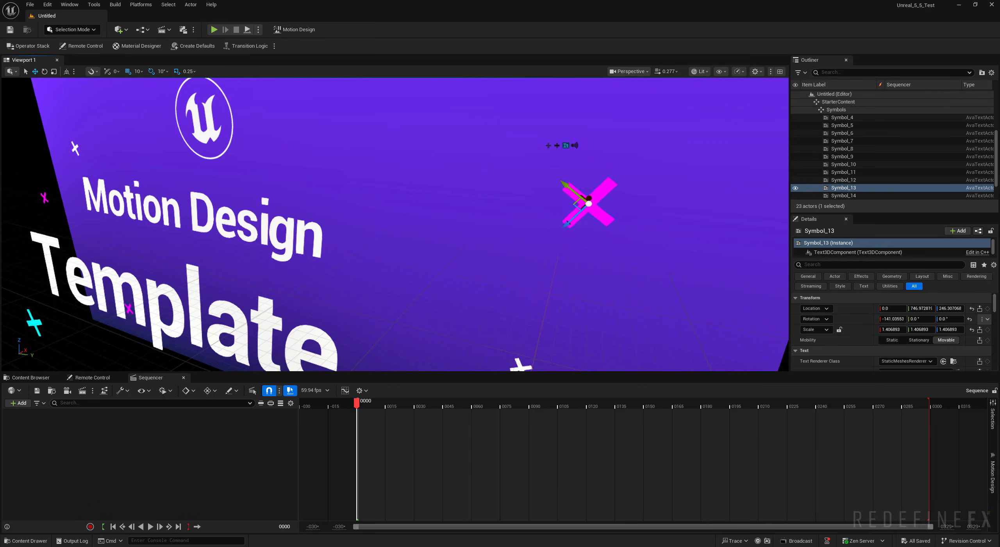
{"action": "left_click", "coordinate": [30, 47]}
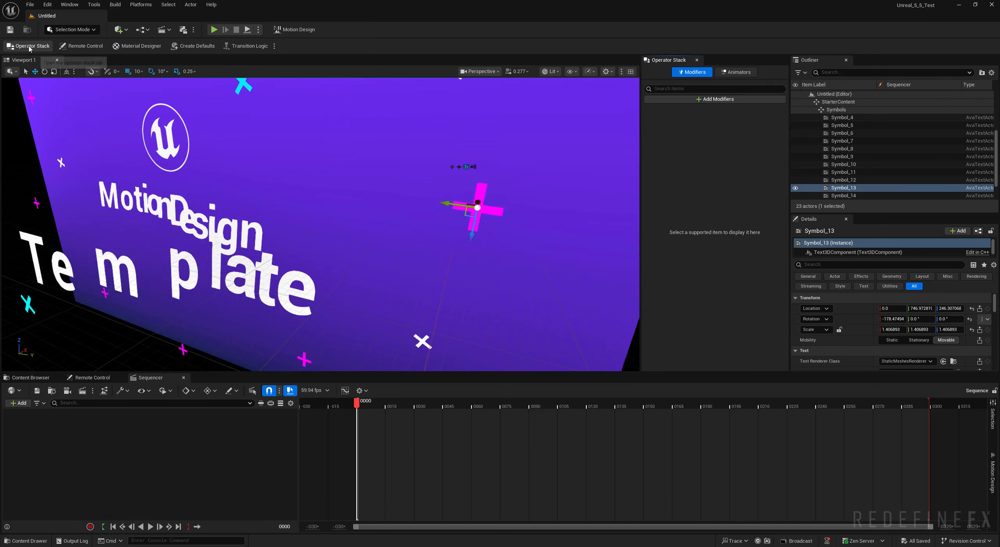
{"action": "left_click", "coordinate": [735, 72]}
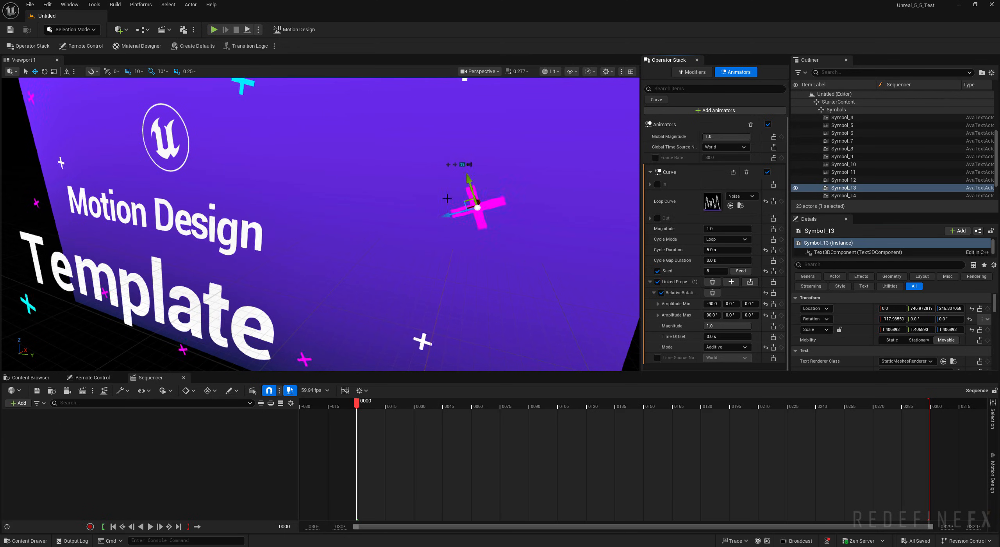
Create a new level from the 3DMotion Graphics template.
{"action": "scroll", "coordinate": [129, 250], "scroll_direction": "down", "scroll_amount": 6}
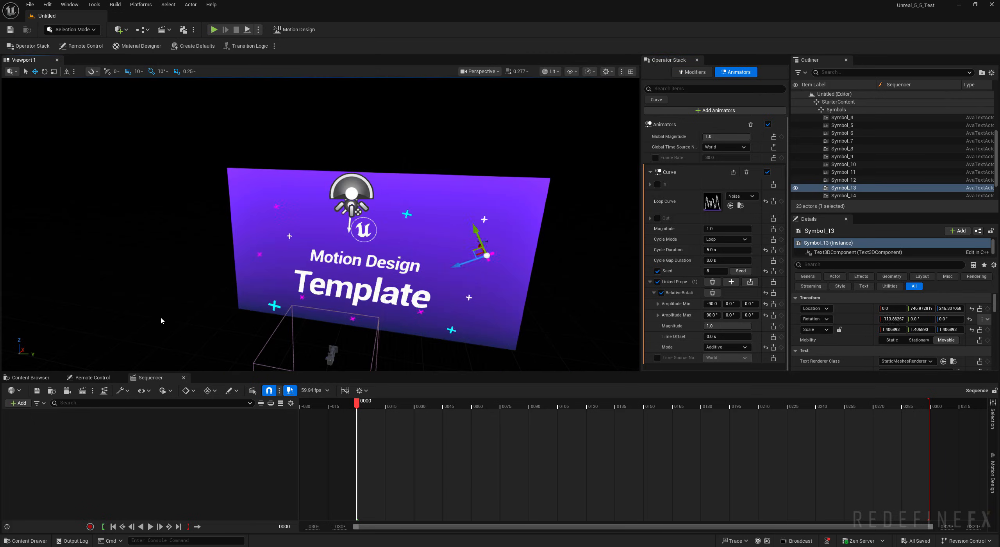
{"action": "left_click", "coordinate": [30, 4]}
{"action": "left_click", "coordinate": [52, 34]}
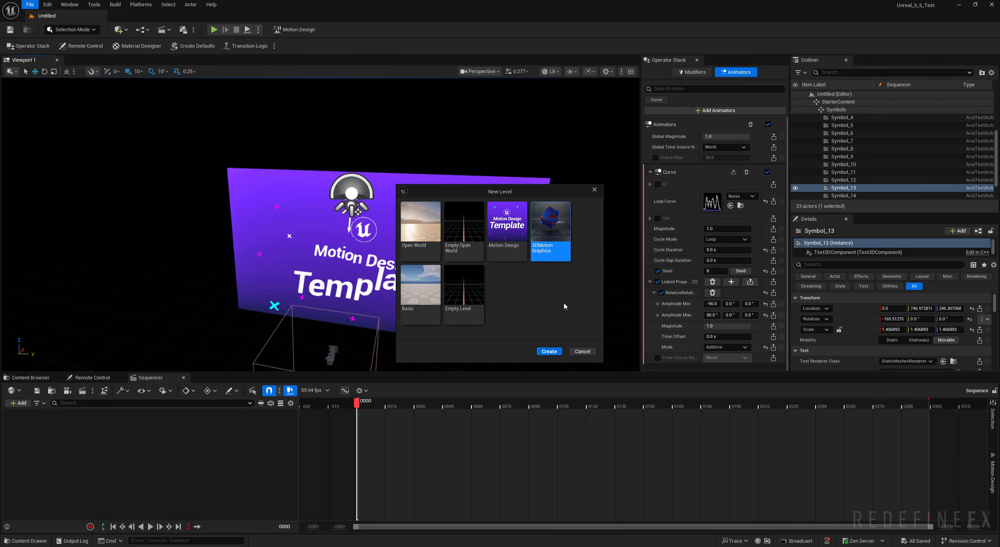
{"action": "left_click", "coordinate": [549, 354]}
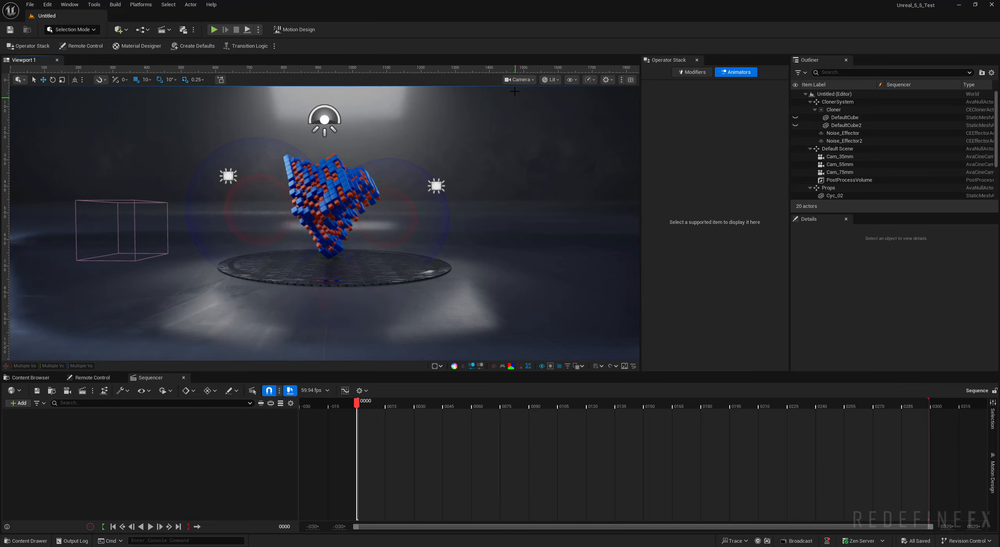
Switch the viewport type to Default Viewport and select the curved studio backdrop Cyc_02 in the scene.
{"action": "left_click", "coordinate": [516, 79]}
{"action": "left_click", "coordinate": [544, 186]}
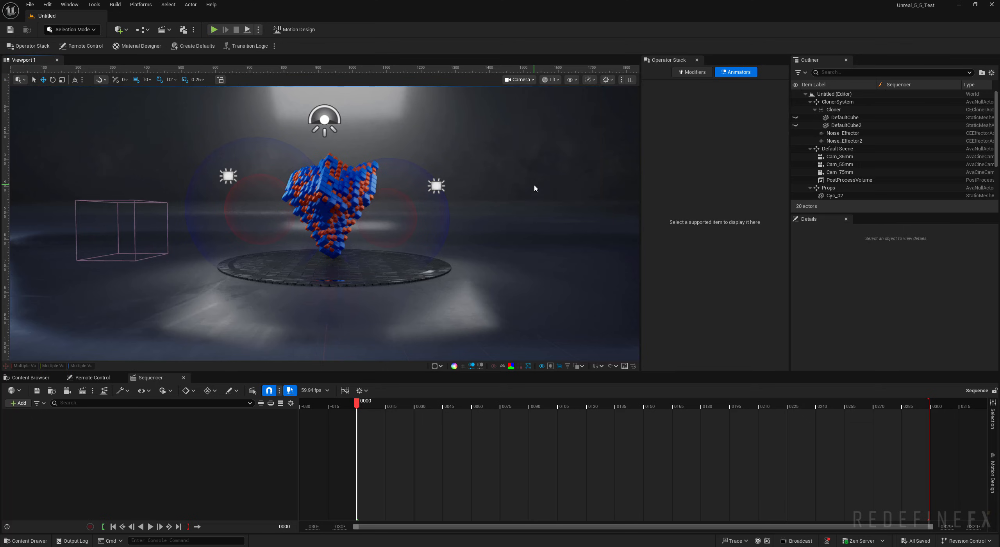
{"action": "key", "text": "w"}
{"action": "right_click_drag", "start_coordinate": [320, 224], "coordinate": [478, 131]}
{"action": "key", "text": "s"}
{"action": "key", "text": "w"}
{"action": "left_click", "coordinate": [366, 216]}
{"action": "key", "text": "s"}
{"action": "left_click", "coordinate": [366, 216]}
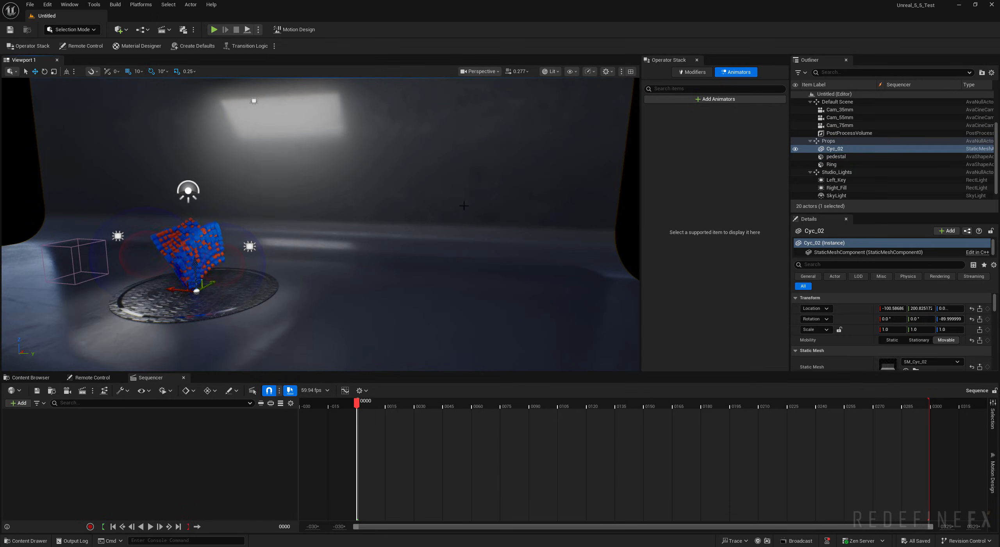
Locate the source static mesh of the Cyc_02 backdrop in the content folders and enlarge the asset browsing area.
{"action": "key", "text": "d"}
{"action": "right_click_drag", "start_coordinate": [366, 215], "coordinate": [287, 209]}
{"action": "key", "text": "s"}
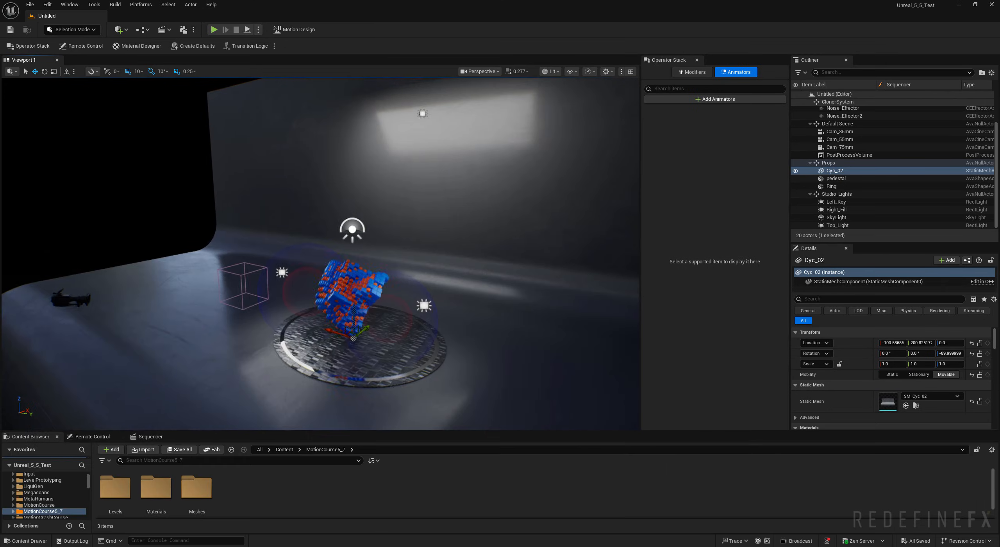
{"action": "right_click_drag", "start_coordinate": [451, 205], "coordinate": [491, 206]}
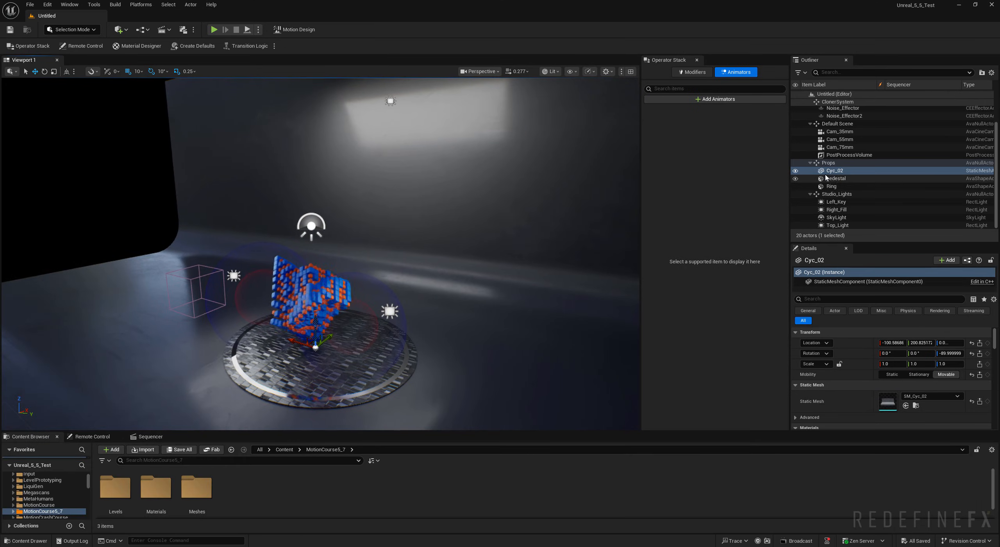
{"action": "right_click", "coordinate": [836, 171]}
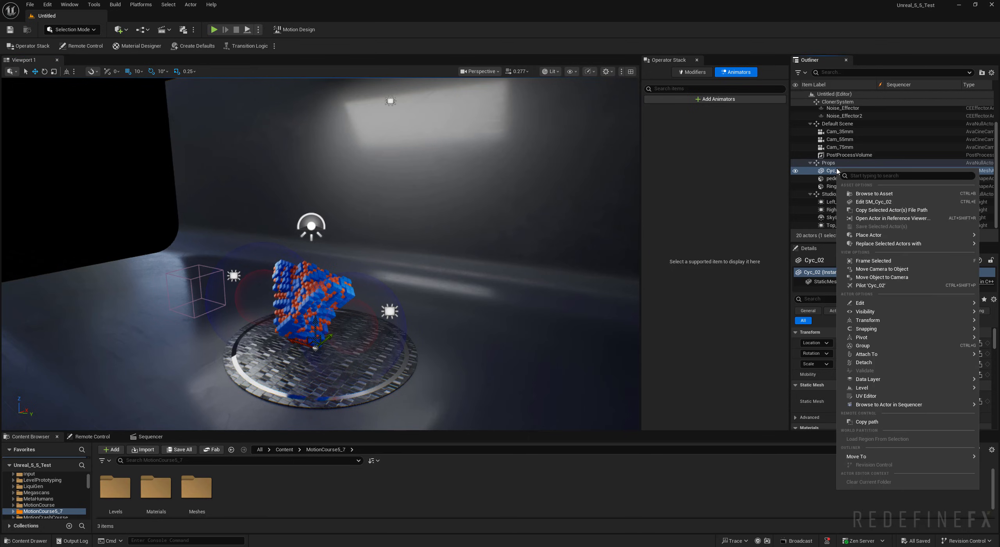
{"action": "left_click", "coordinate": [869, 195]}
{"action": "left_click_drag", "start_coordinate": [426, 431], "coordinate": [426, 350]}
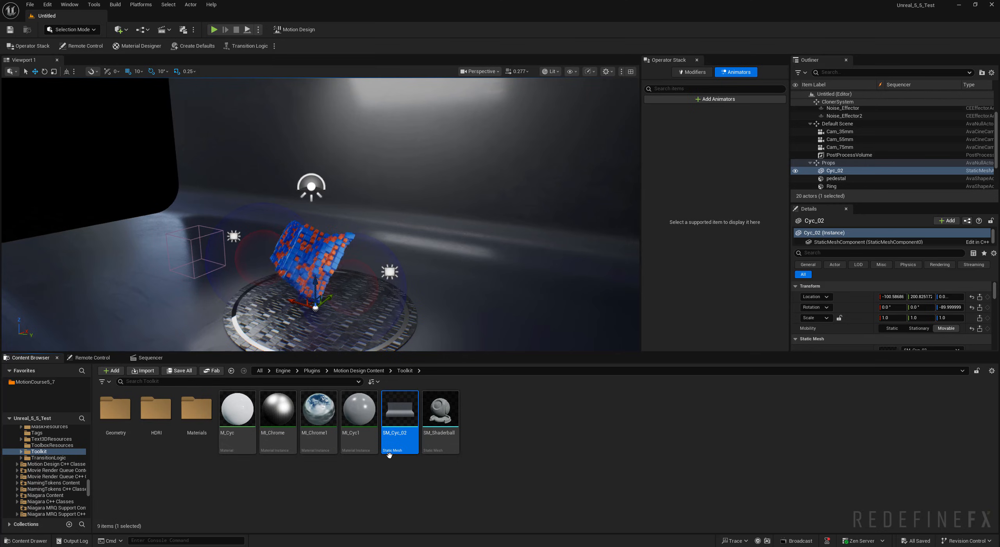
Copy the SM_Cyc_02 mesh into the MotionCourse5_7 folder and move the copy into its Meshes subfolder.
{"action": "left_click_drag", "start_coordinate": [401, 411], "coordinate": [28, 387]}
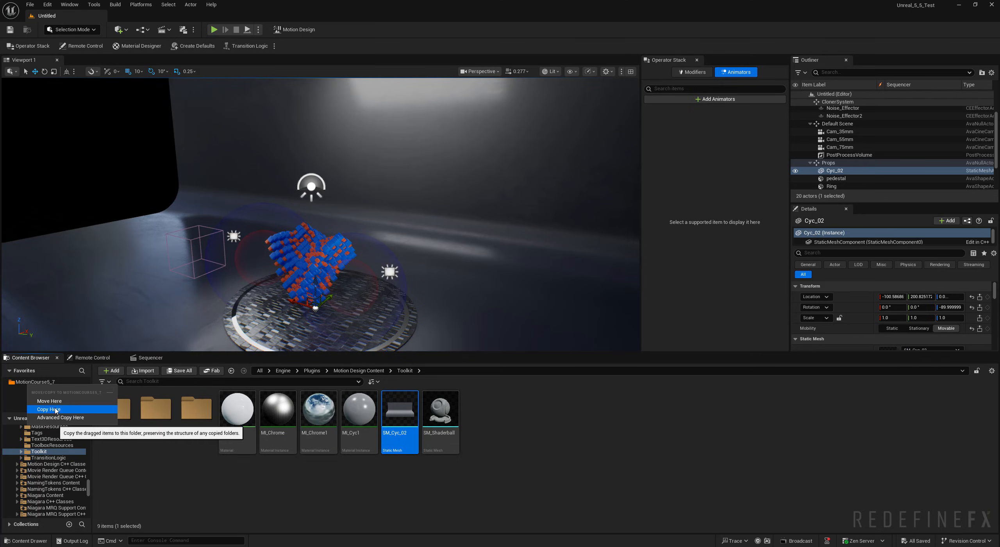
{"action": "left_click", "coordinate": [51, 405]}
{"action": "left_click", "coordinate": [40, 384]}
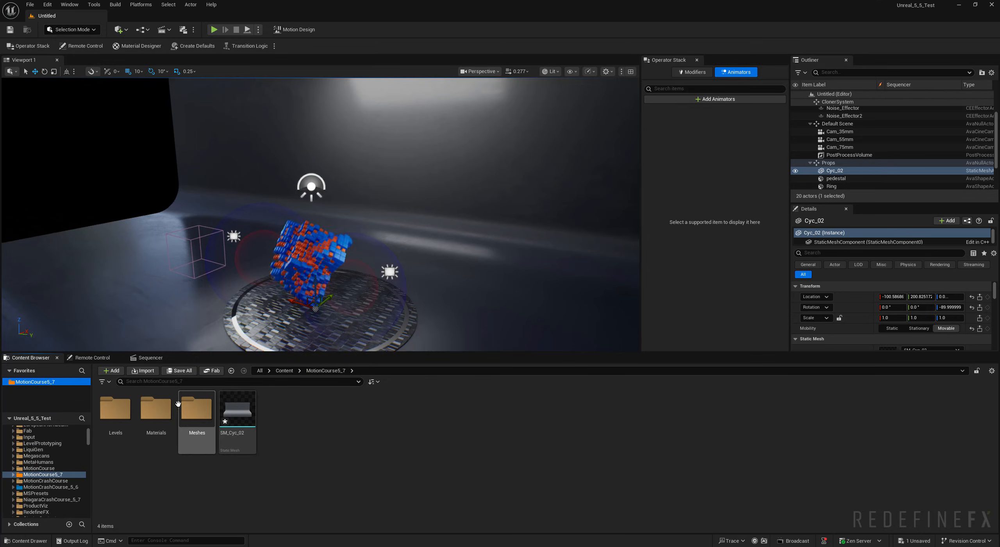
{"action": "left_click_drag", "start_coordinate": [237, 408], "coordinate": [200, 412]}
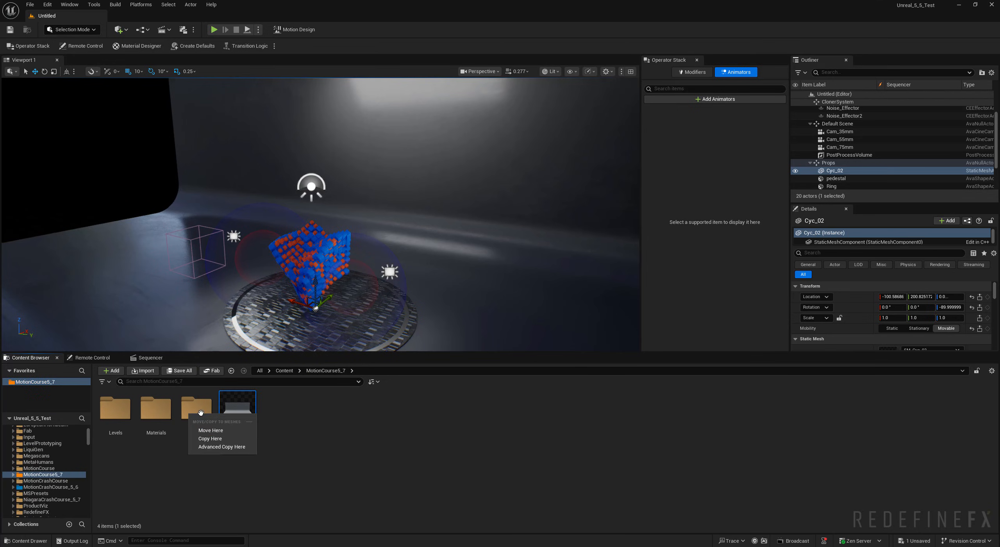
{"action": "left_click", "coordinate": [211, 430]}
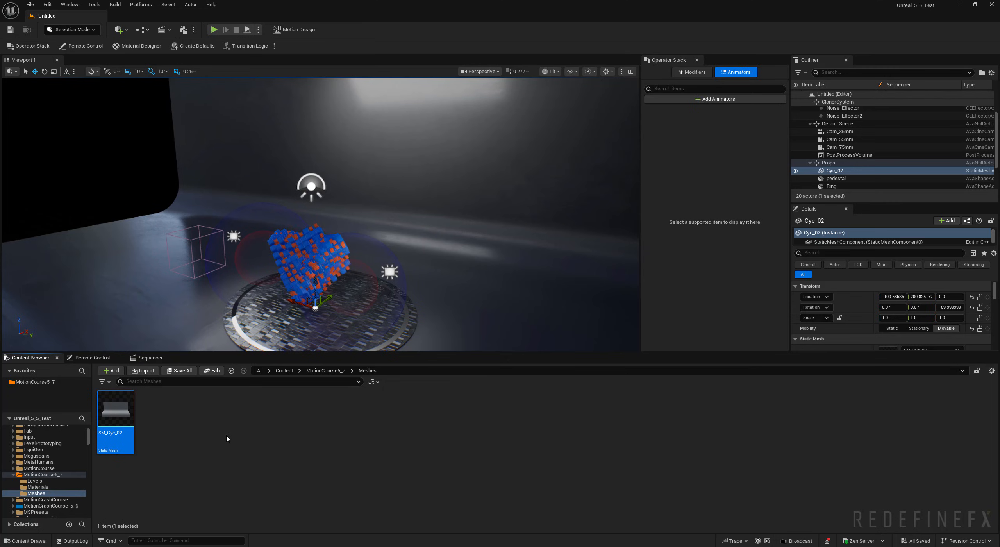
Rename the copied backdrop mesh as Studio_BG.
{"action": "key", "text": "F2"}
{"action": "key", "text": "BackSpace"}
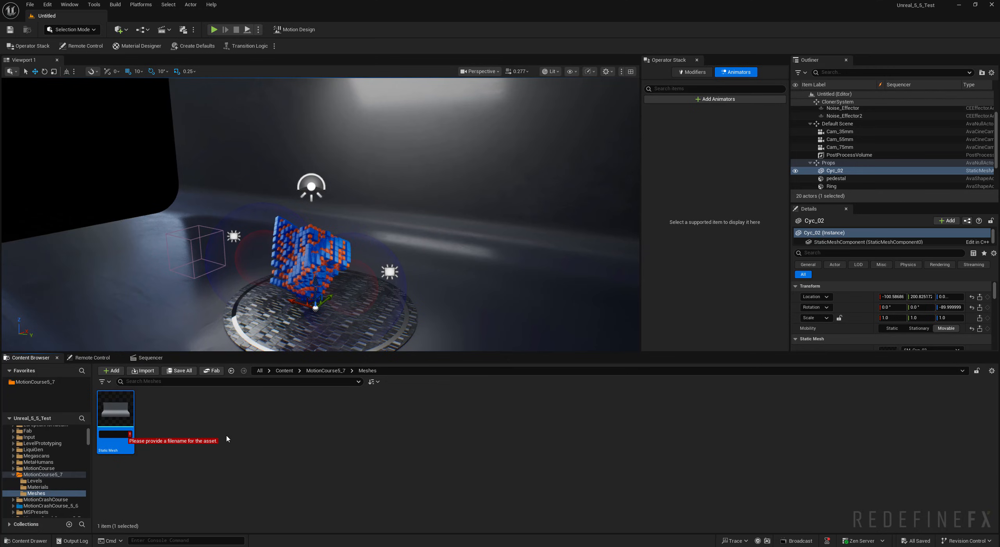
{"action": "type", "text": "Studio_BG"}
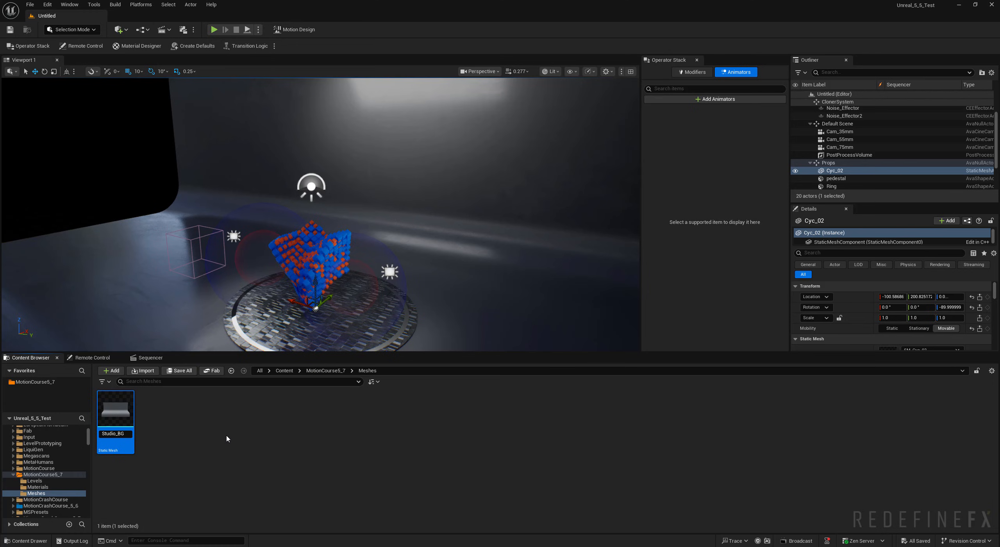
{"action": "key", "text": "Return"}
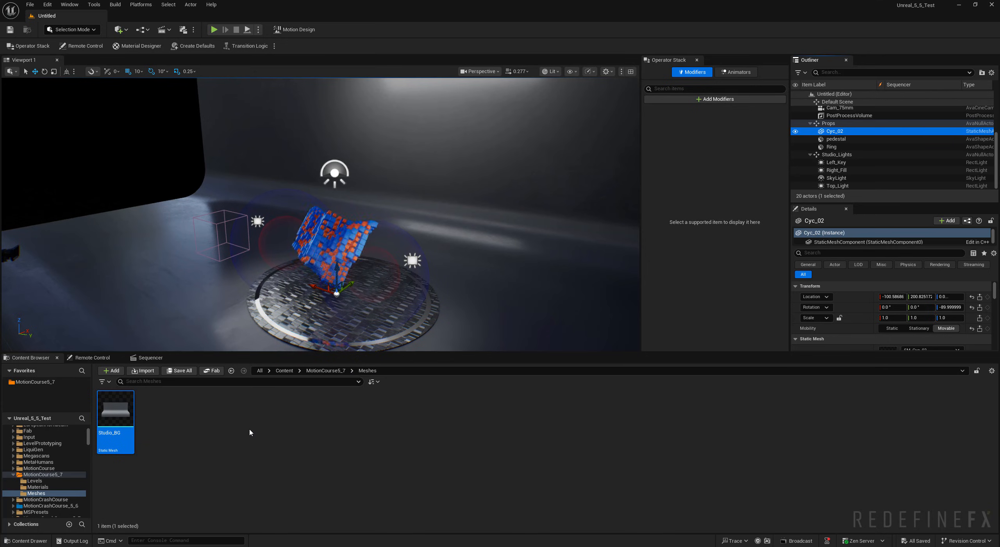
Create a new level from the Basic template.
{"action": "left_click", "coordinate": [30, 4]}
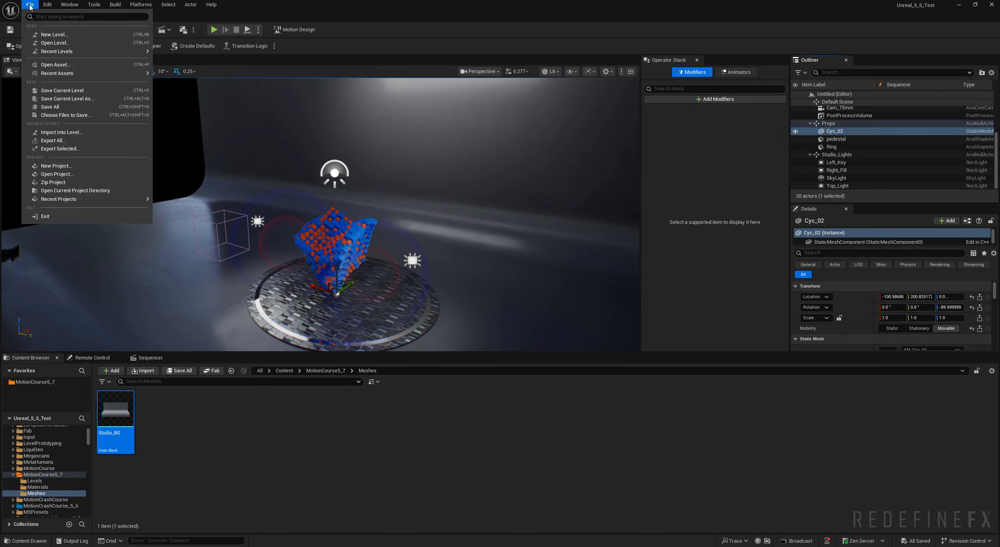
{"action": "left_click", "coordinate": [46, 34]}
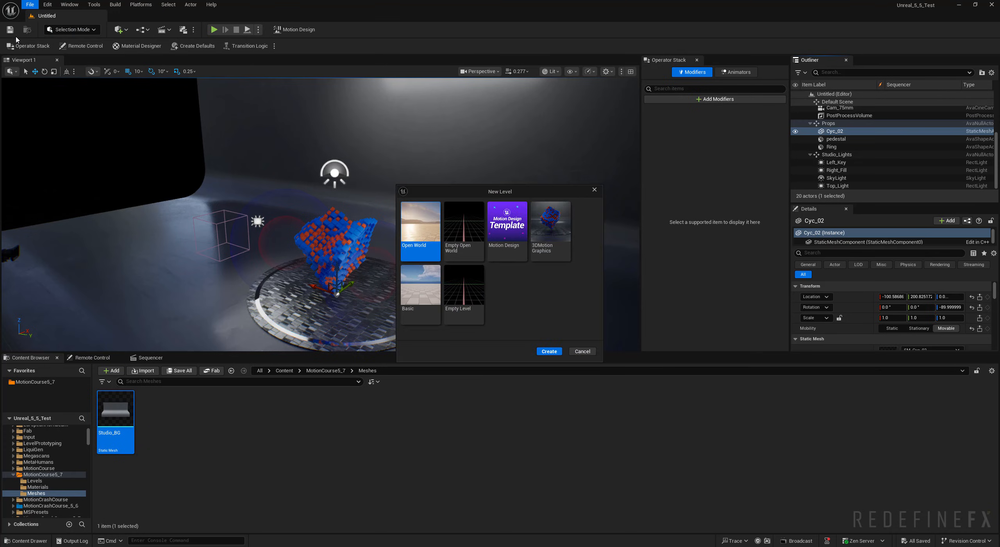
{"action": "left_click", "coordinate": [425, 283]}
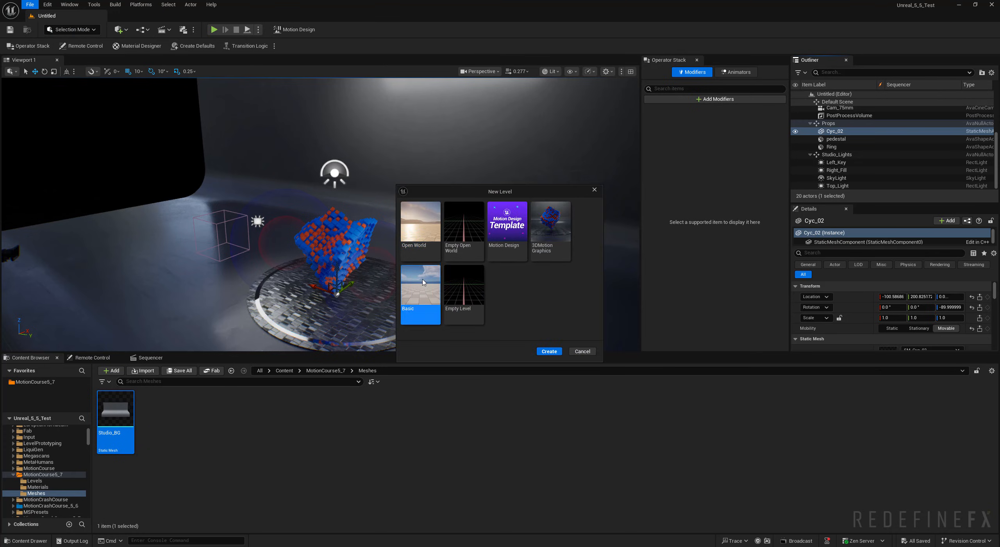
{"action": "left_click", "coordinate": [548, 352]}
Save the new level as Level_01_Studio in the Levels folder of MotionCourse5_7.
{"action": "left_click", "coordinate": [29, 5]}
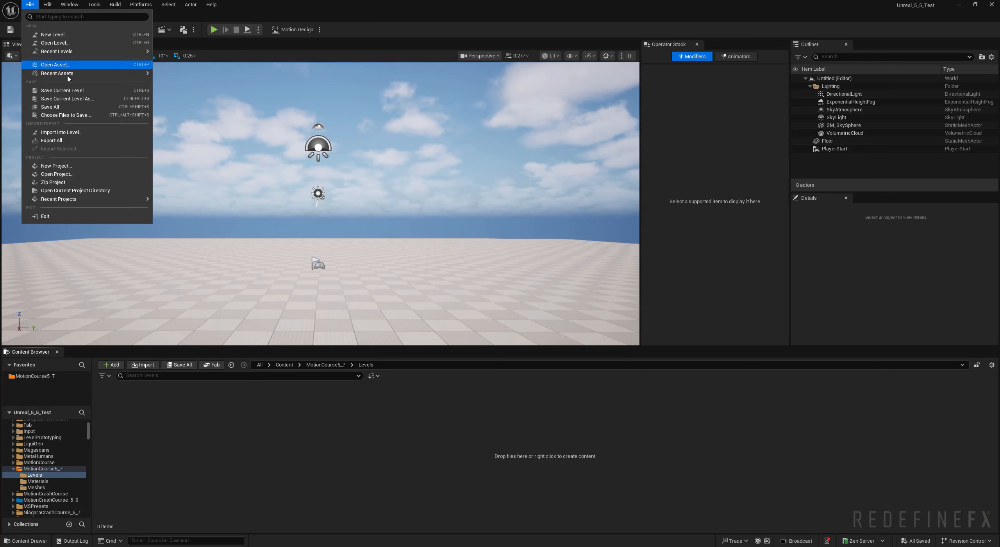
{"action": "left_click", "coordinate": [73, 98]}
{"action": "scroll", "coordinate": [557, 297], "scroll_direction": "down", "scroll_amount": 2}
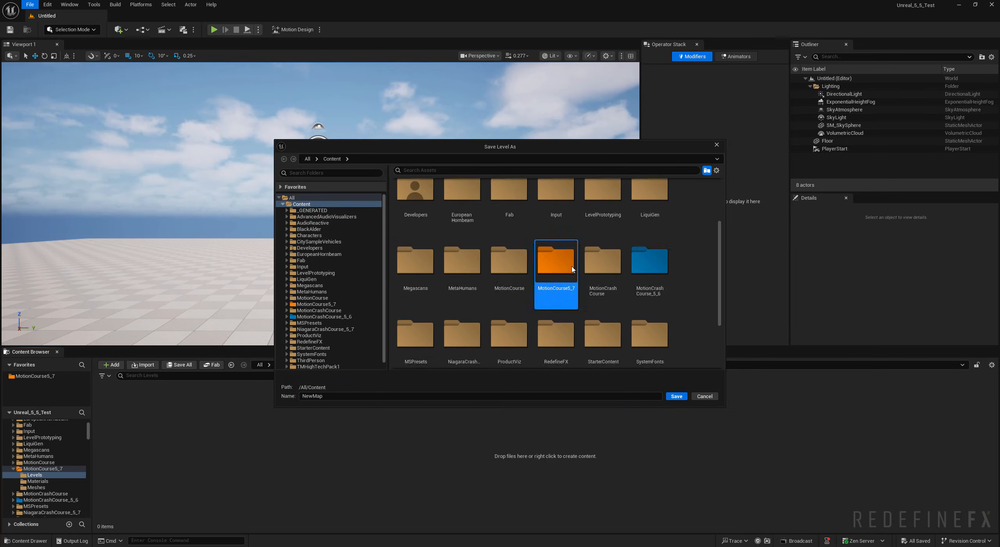
{"action": "double_click", "coordinate": [557, 273]}
{"action": "double_click", "coordinate": [408, 216]}
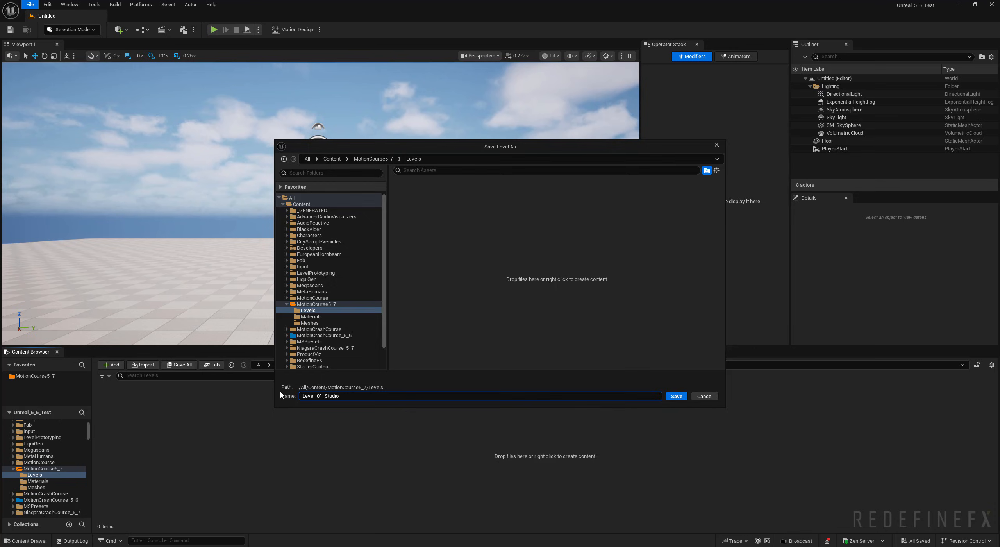
{"action": "key", "text": "Return"}
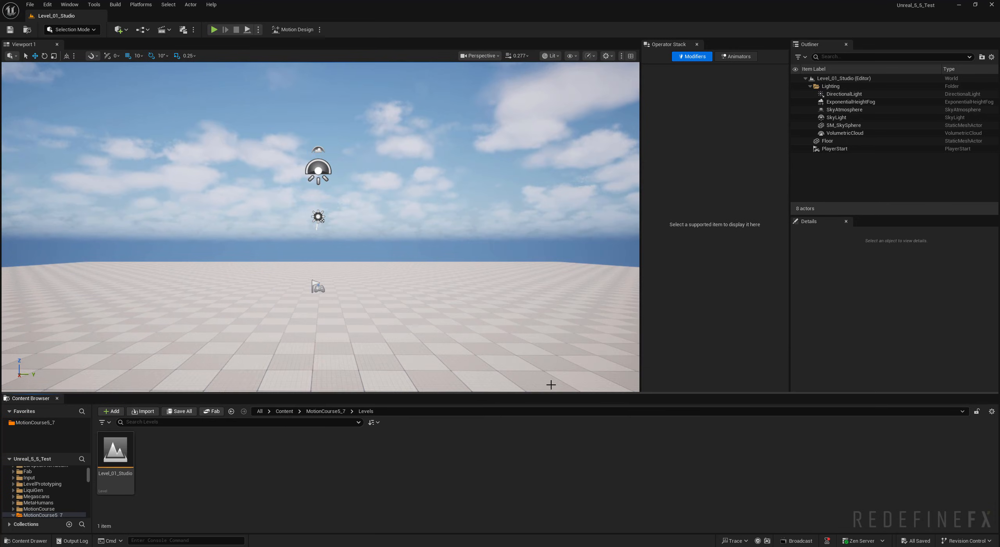
Close the Operator Stack, dock Details between the viewport and the Outliner, and adjust the widths to favor the viewport.
{"action": "left_click", "coordinate": [696, 45]}
{"action": "left_click_drag", "start_coordinate": [807, 221], "coordinate": [764, 230]}
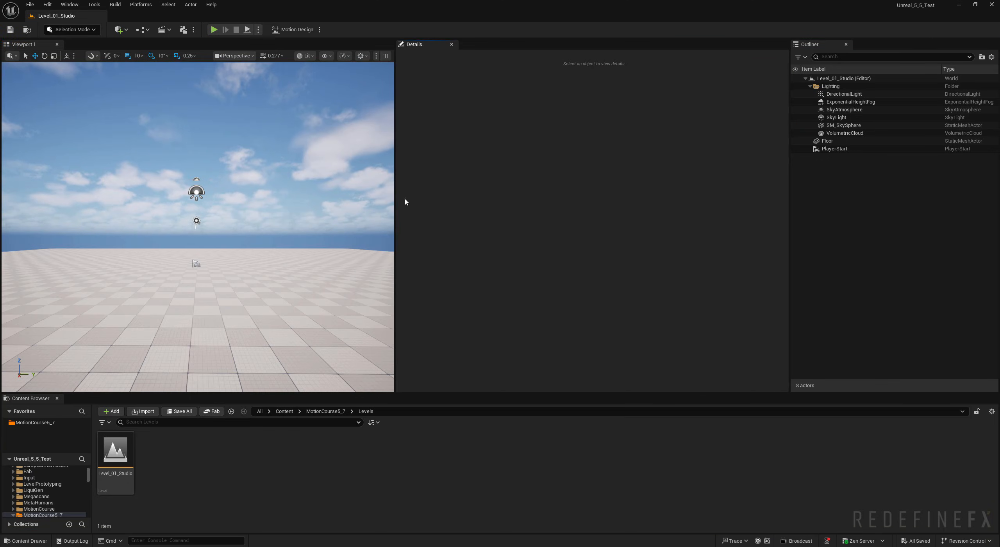
{"action": "left_click_drag", "start_coordinate": [396, 197], "coordinate": [699, 192]}
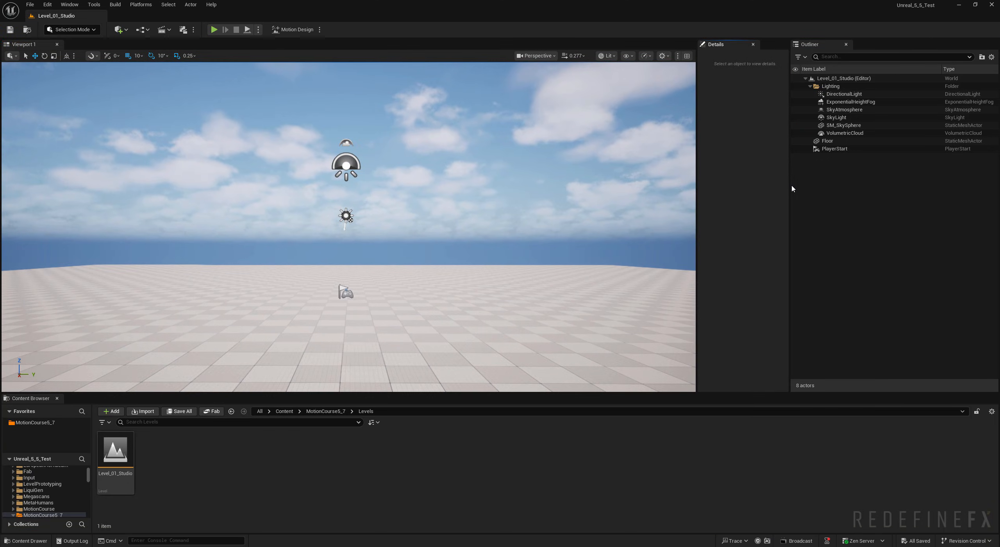
{"action": "left_click_drag", "start_coordinate": [790, 186], "coordinate": [858, 188]}
{"action": "left_click_drag", "start_coordinate": [758, 199], "coordinate": [706, 188]}
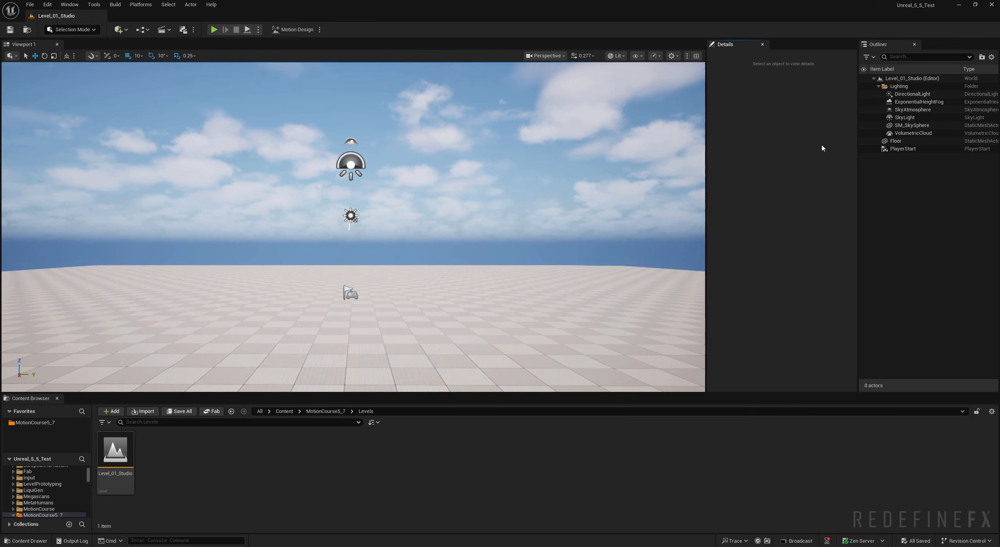
Place the Studio_BG mesh from the Meshes folder in the level and delete the Floor actor.
{"action": "left_click", "coordinate": [323, 411]}
{"action": "double_click", "coordinate": [197, 449]}
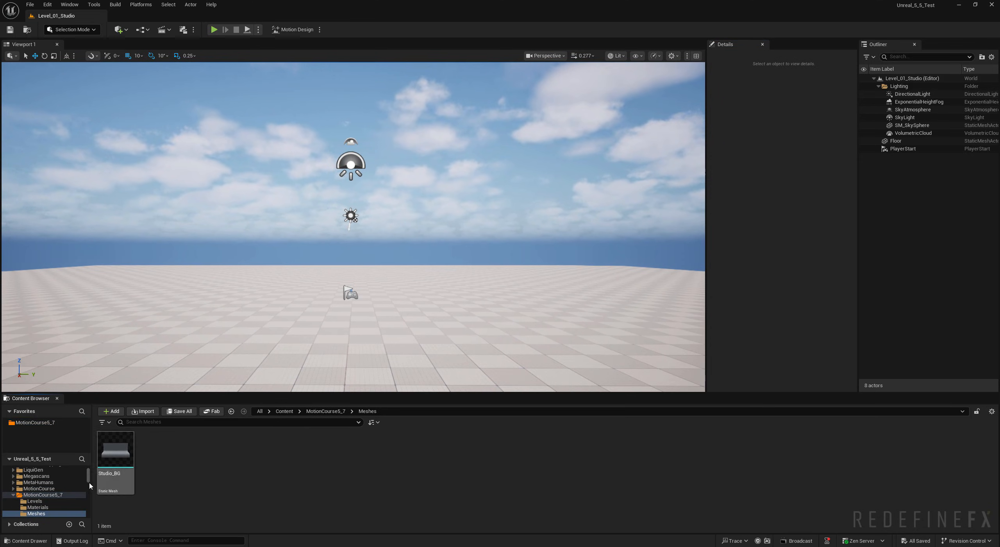
{"action": "left_click_drag", "start_coordinate": [228, 443], "coordinate": [325, 308]}
{"action": "double_click", "coordinate": [896, 141]}
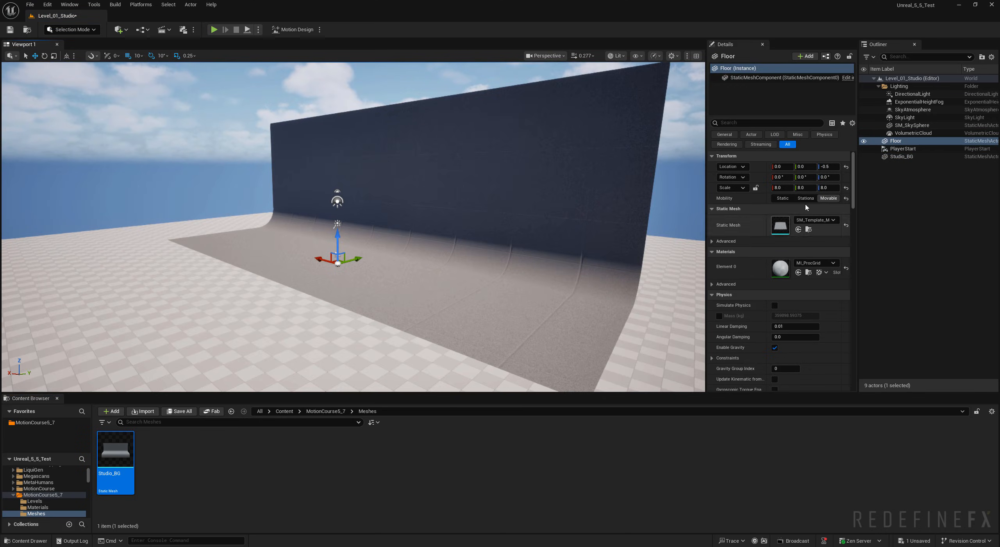
{"action": "key", "text": "Delete"}
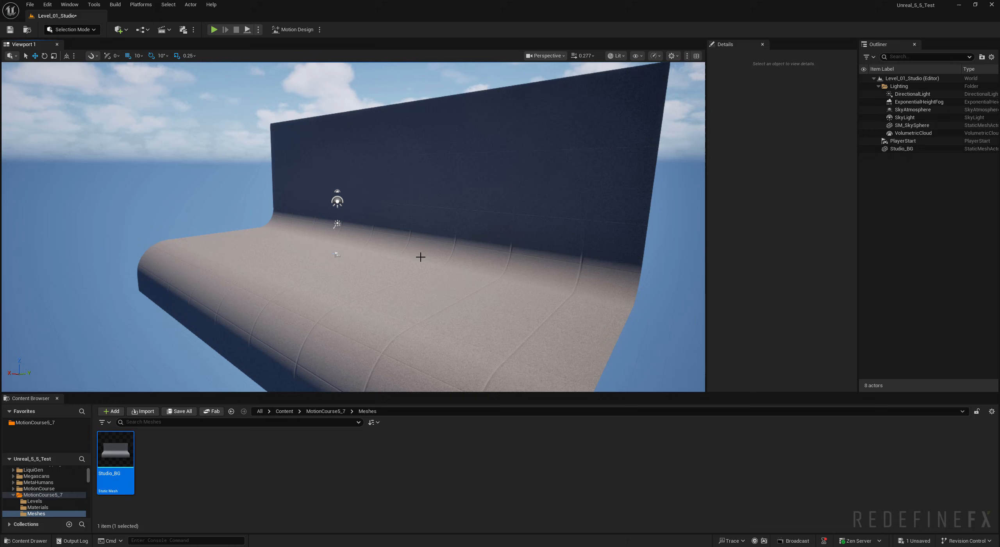
Add a Rect Light, reset its location to the origin and raise it to a height of 550.
{"action": "left_click", "coordinate": [386, 239]}
{"action": "left_click", "coordinate": [119, 29]}
{"action": "mouse_move", "coordinate": [146, 115]}
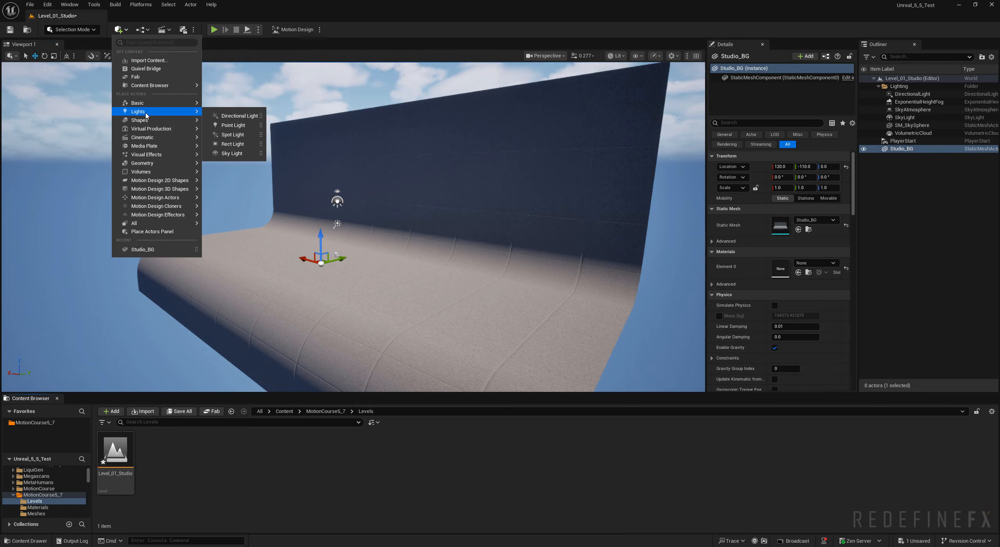
{"action": "left_click", "coordinate": [233, 144]}
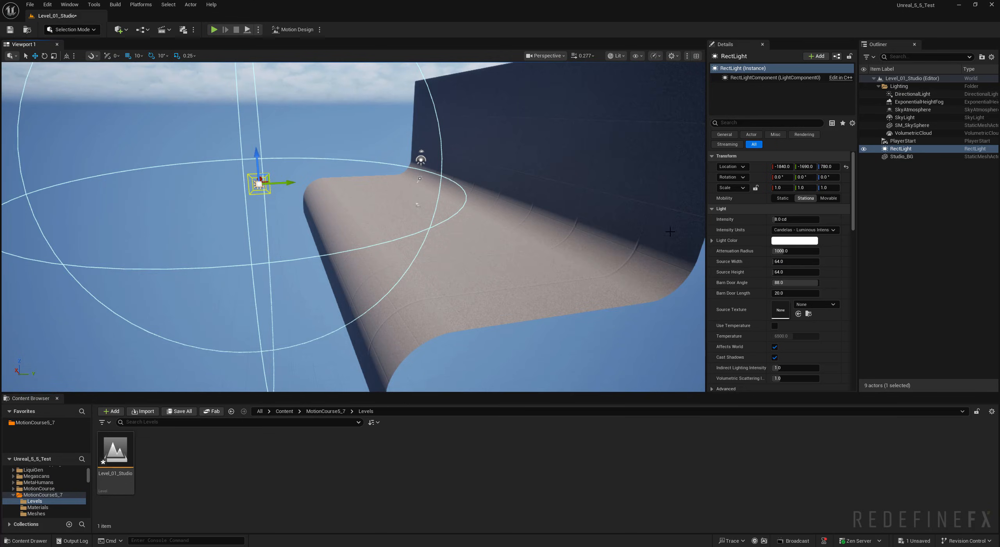
{"action": "left_click", "coordinate": [846, 167]}
{"action": "left_click_drag", "start_coordinate": [420, 194], "coordinate": [430, 142]}
{"action": "right_click_drag", "start_coordinate": [430, 141], "coordinate": [457, 148]}
{"action": "scroll", "coordinate": [456, 148], "scroll_direction": "up", "scroll_amount": 2}
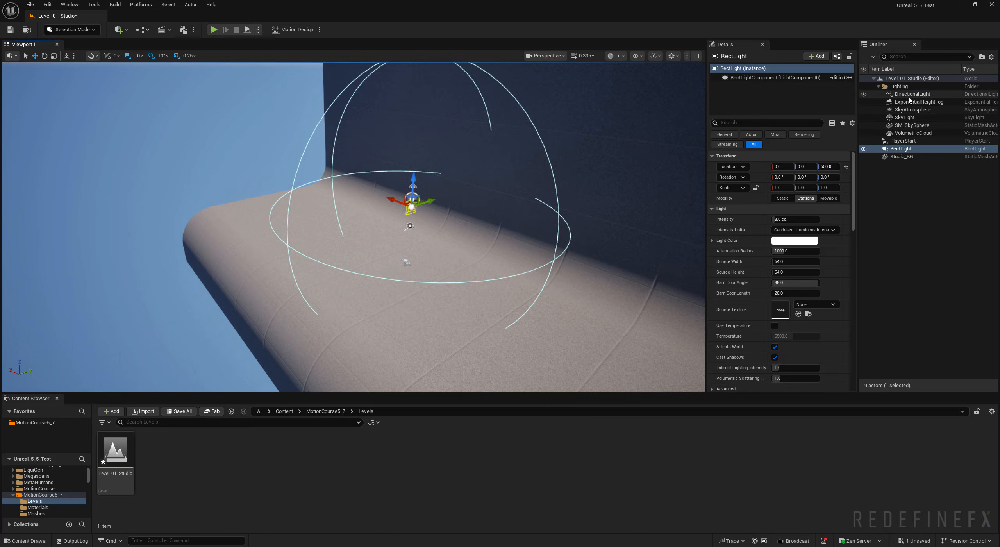
Hide the DirectionalLight and set the RectLight's intensity to 160 cd.
{"action": "left_click", "coordinate": [899, 94]}
{"action": "left_click", "coordinate": [864, 94]}
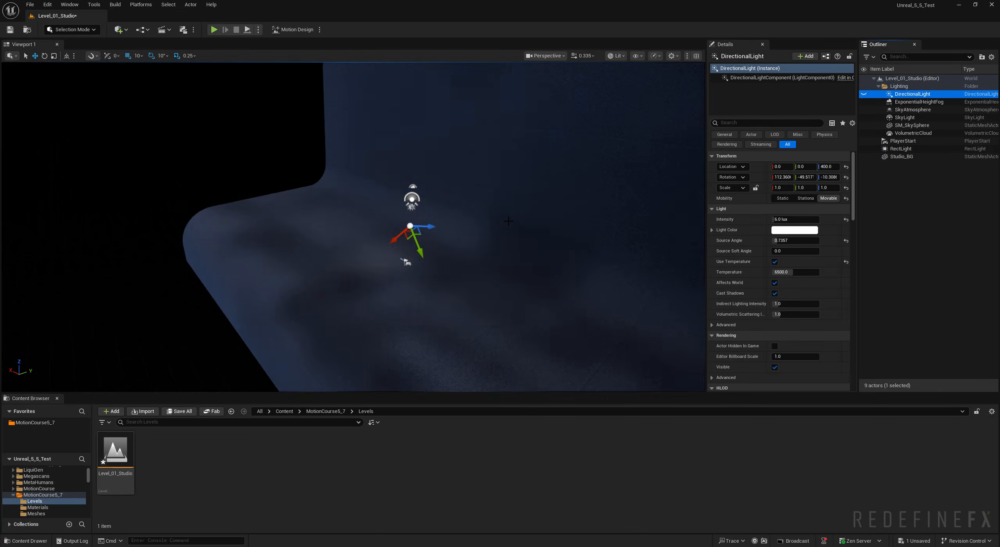
{"action": "left_click", "coordinate": [898, 149]}
{"action": "left_click", "coordinate": [795, 219]}
{"action": "type", "text": "160"}
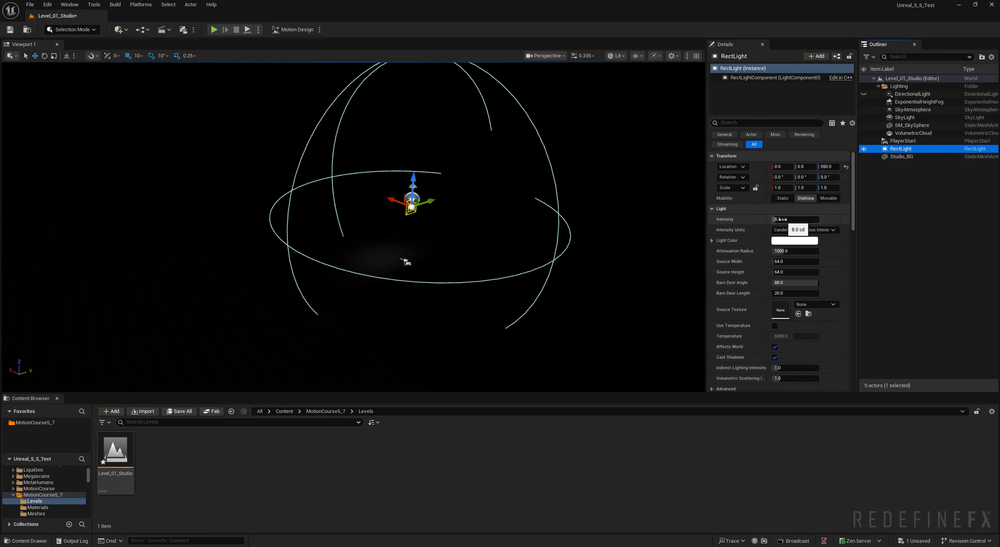
{"action": "key", "text": "Return"}
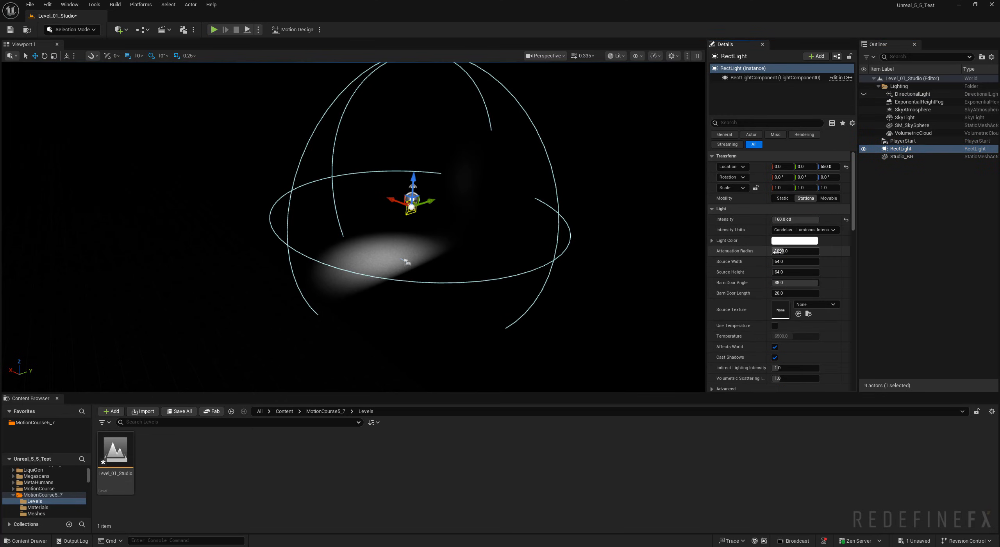
Raise the RectLight's attenuation radius to about 3447 and reposition it at about X 1120, Z 780, turned around to face the backdrop.
{"action": "mouse_move", "coordinate": [793, 251]}
{"action": "left_mouse_down"}
{"action": "mouse_move", "coordinate": [820, 251]}
{"action": "mouse_move", "coordinate": [807, 251]}
{"action": "left_mouse_up"}
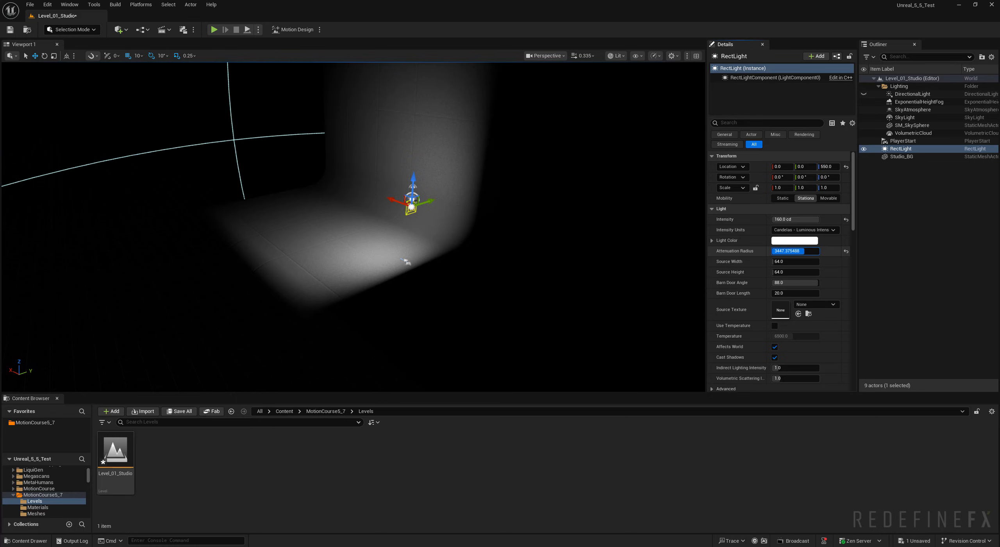
{"action": "key", "text": "e"}
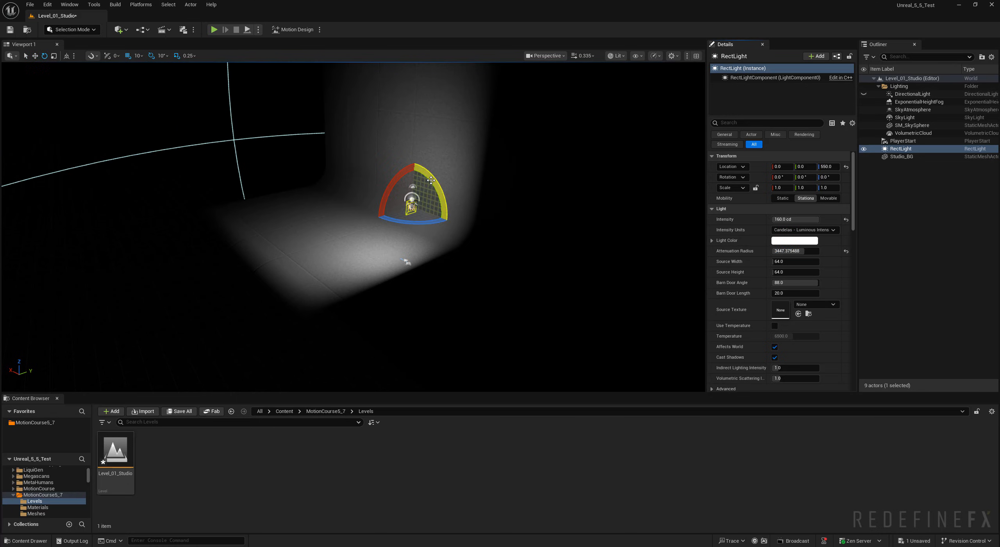
{"action": "left_click_drag", "start_coordinate": [440, 214], "coordinate": [333, 155]}
{"action": "key", "text": "w"}
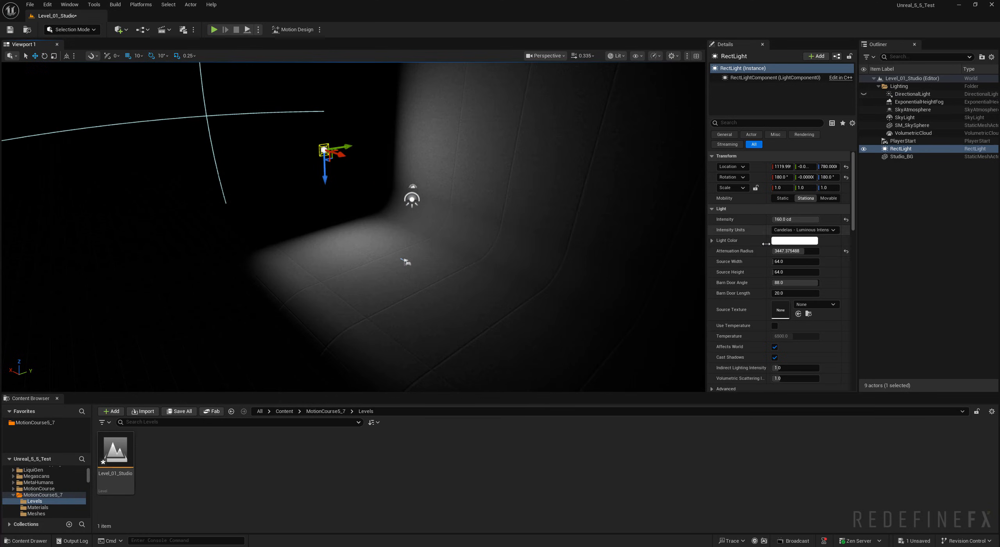
Set the RectLight's source width to 1000 and source height to 500, and move it farther out to about X 1280.
{"action": "left_click", "coordinate": [778, 261]}
{"action": "type", "text": "1000"}
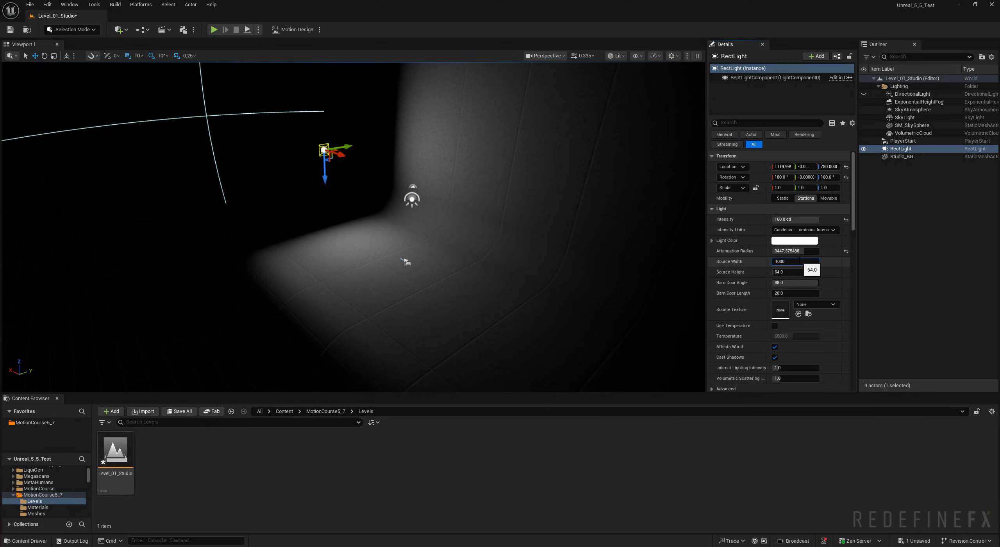
{"action": "key", "text": "Return"}
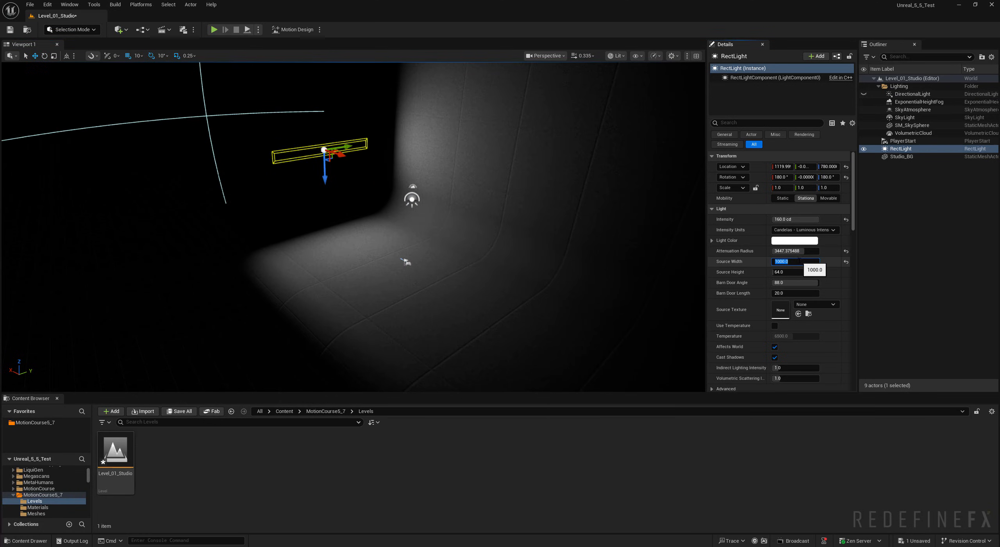
{"action": "left_click", "coordinate": [786, 273]}
{"action": "type", "text": "500"}
{"action": "key", "text": "Return"}
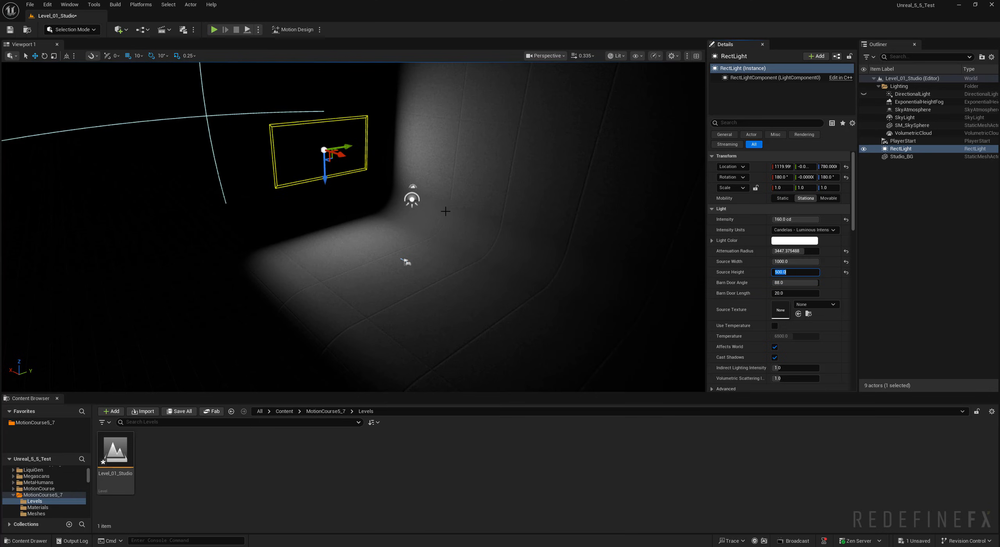
{"action": "right_click_drag", "start_coordinate": [435, 210], "coordinate": [463, 210]}
{"action": "left_click_drag", "start_coordinate": [307, 153], "coordinate": [282, 153]}
{"action": "right_click_drag", "start_coordinate": [282, 164], "coordinate": [313, 168]}
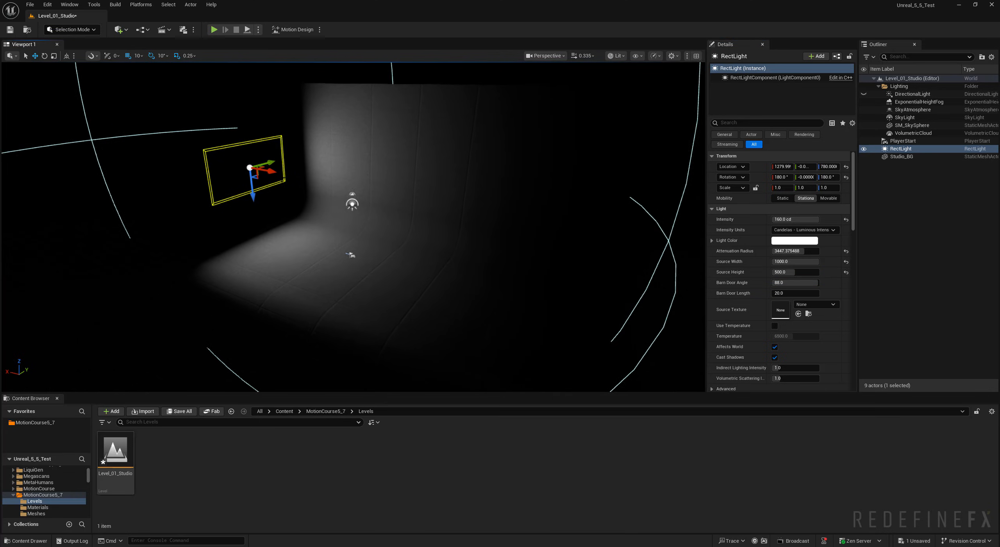
Duplicate the RectLight to the opposite end of the backdrop at about X -1660 and rotate the copy to face the set.
{"action": "left_click_drag", "start_coordinate": [265, 173], "coordinate": [580, 234], "text": "alt"}
{"action": "key", "text": "e"}
{"action": "key", "text": "w"}
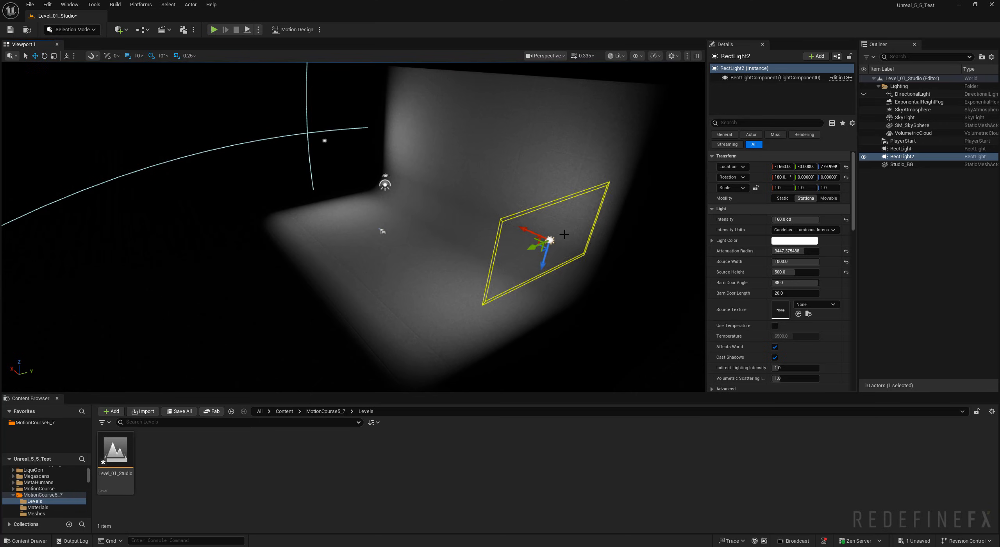
Duplicate RectLight2 as a third light on the open front side of the backdrop and rotate it toward the set.
{"action": "left_click_drag", "start_coordinate": [551, 239], "coordinate": [215, 270], "text": "alt"}
{"action": "key", "text": "e"}
{"action": "key", "text": "w"}
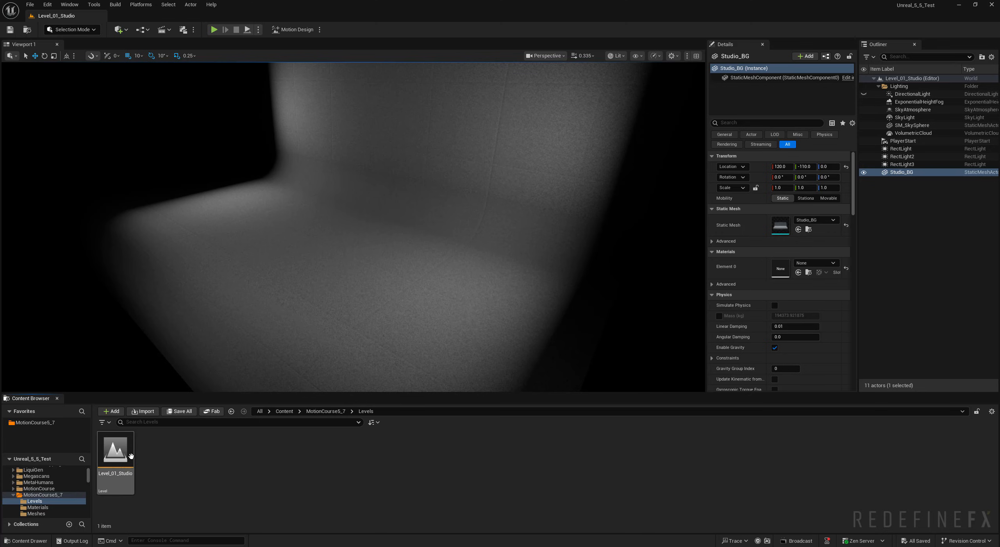
Capture the current view as the Level_01_Studio asset's thumbnail and save all changes.
{"action": "right_click", "coordinate": [116, 450]}
{"action": "mouse_move", "coordinate": [164, 275]}
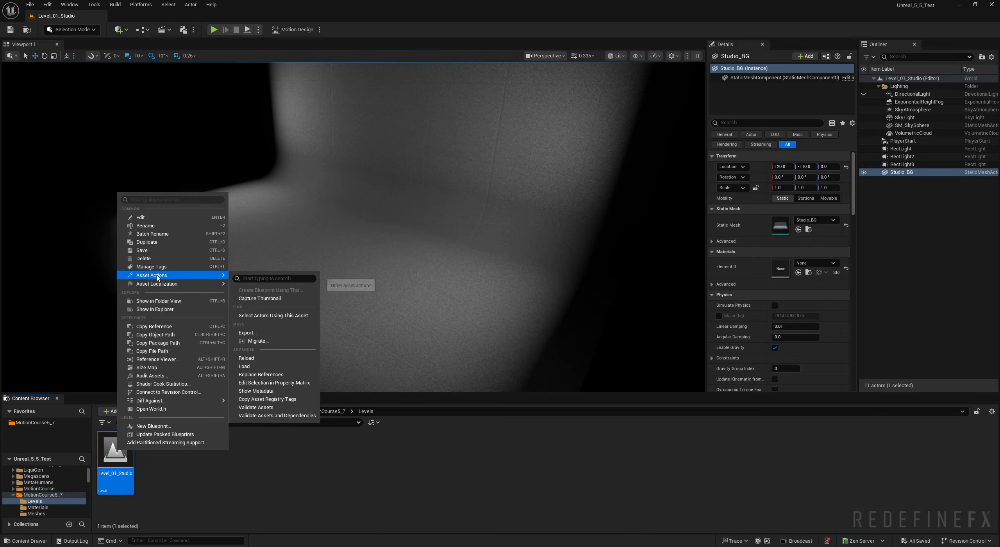
{"action": "left_click", "coordinate": [251, 300]}
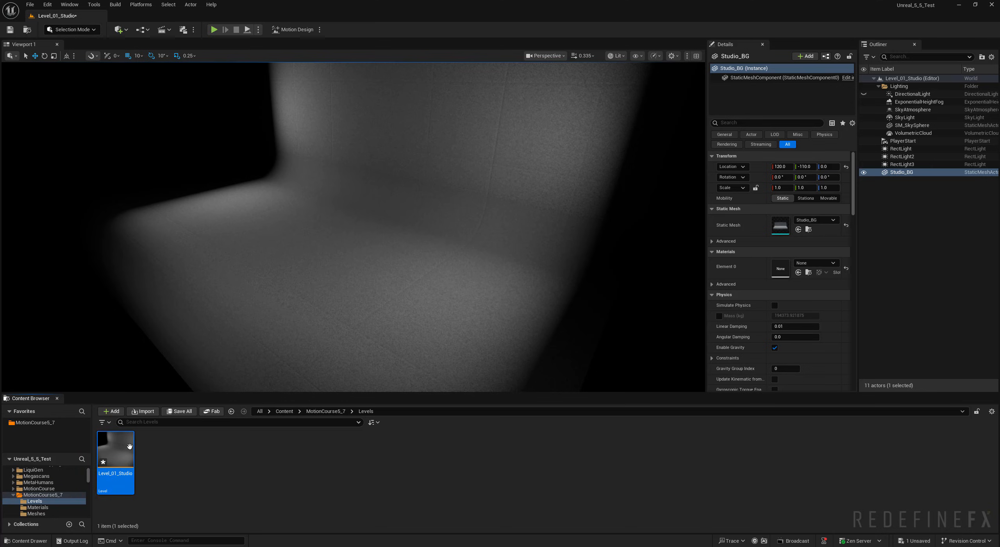
{"action": "left_click", "coordinate": [30, 5]}
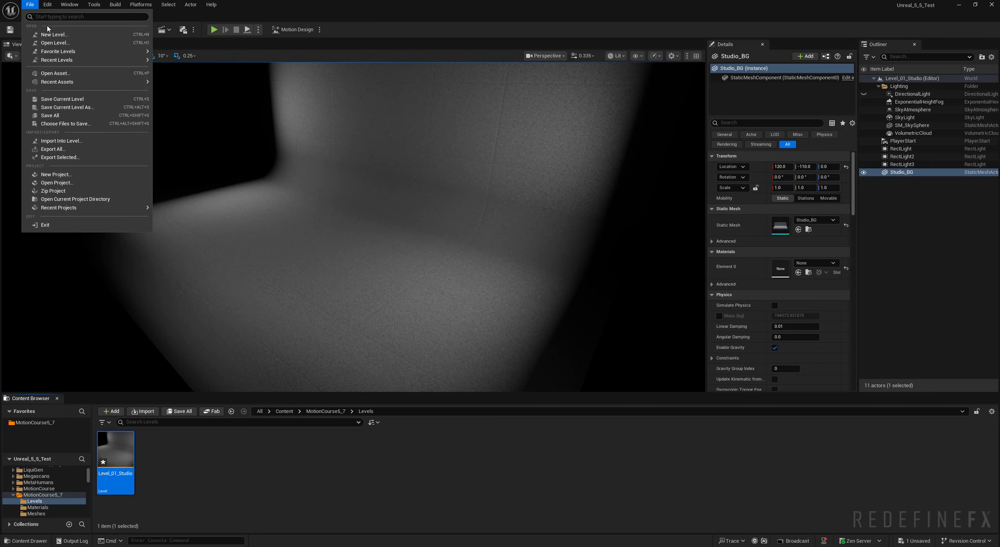
{"action": "left_click", "coordinate": [50, 115]}
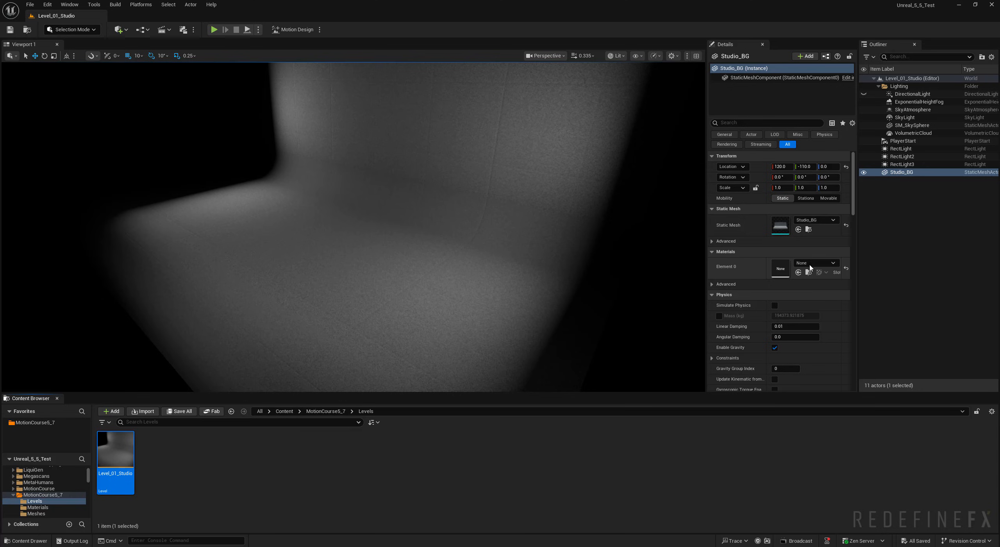